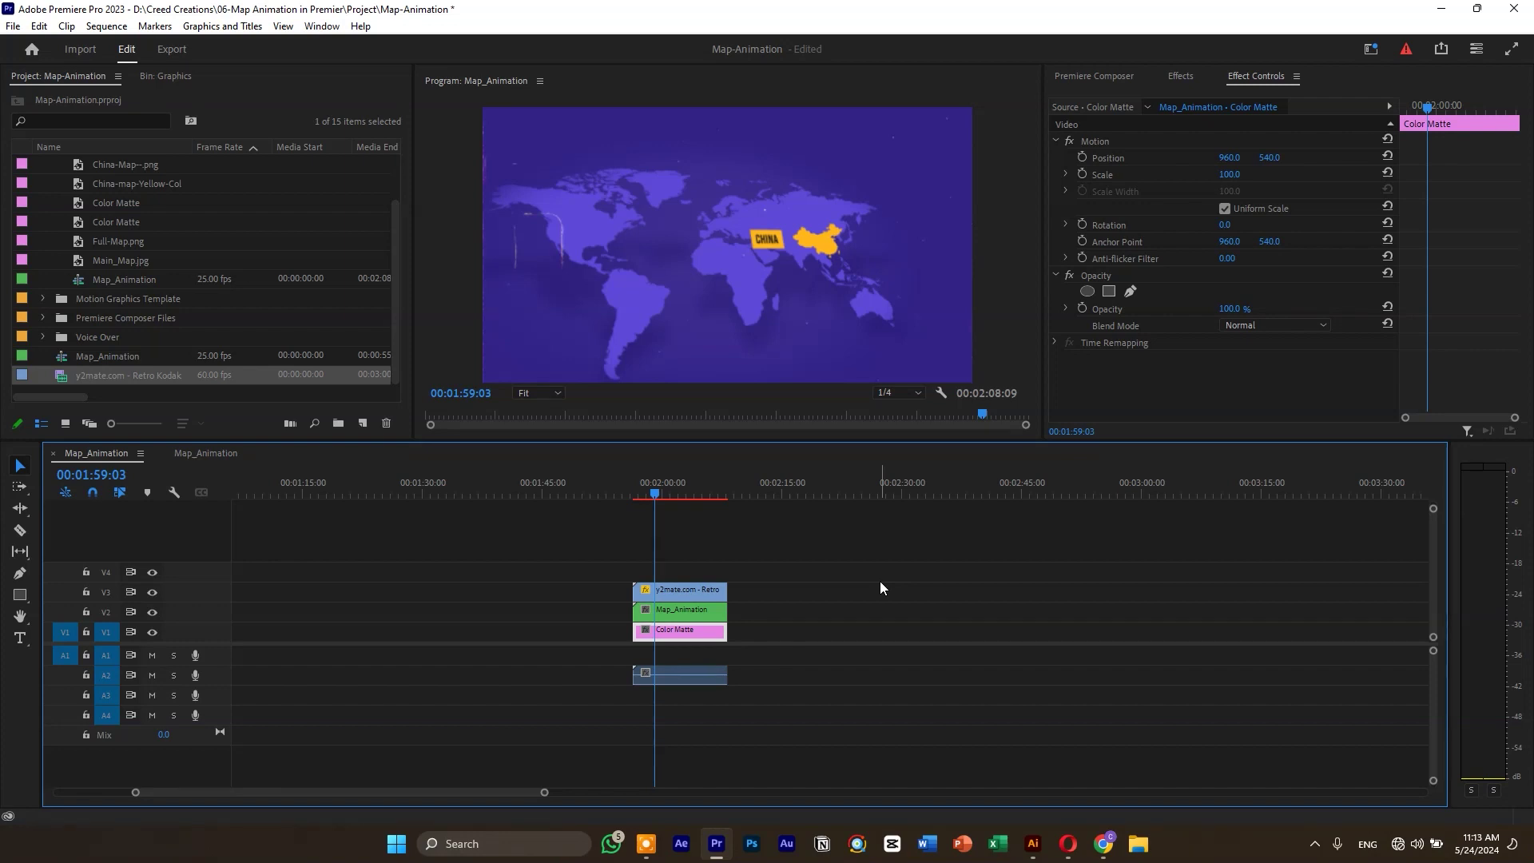
# - Search the computer's files for "grid back" in the Listary launcher and show the available actions for the black squares grid video
pyautogui.hotkey('alt', 'space')
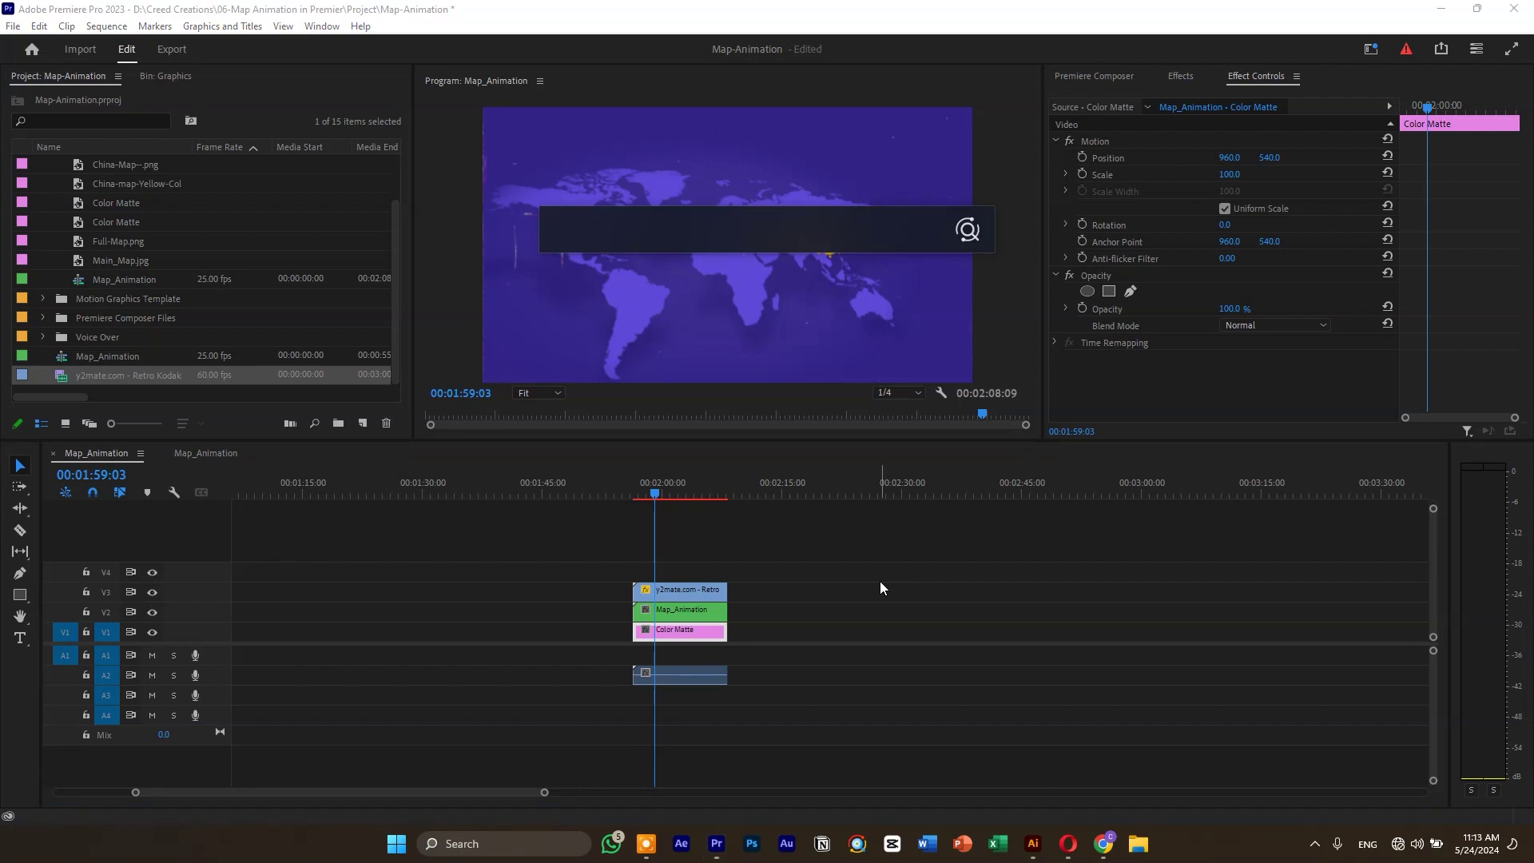
pyautogui.write('bac')
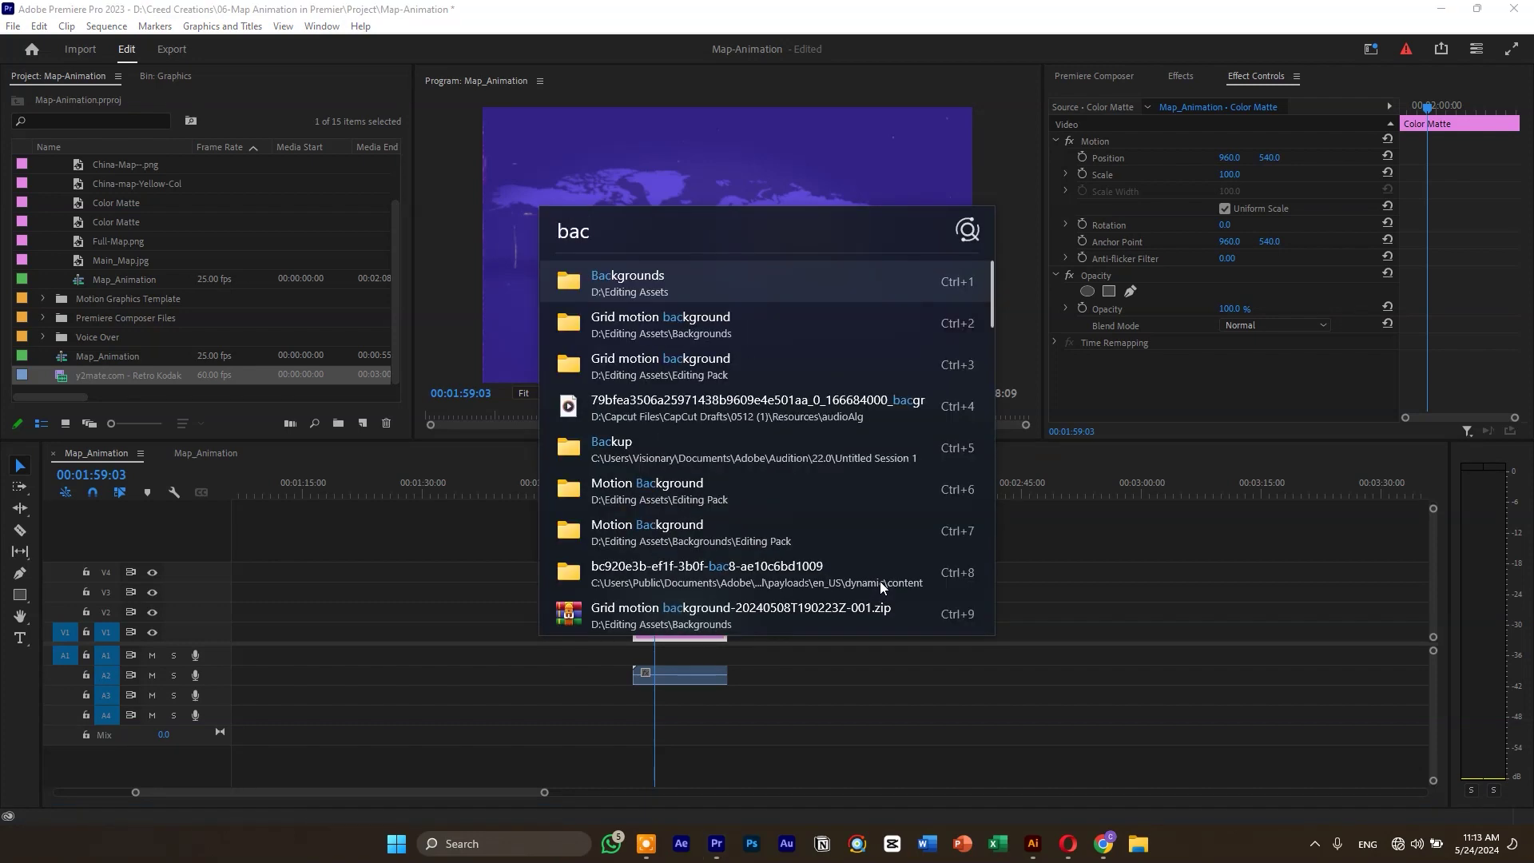
pyautogui.press('BackSpace')
pyautogui.press('BackSpace')
pyautogui.press('BackSpace')
pyautogui.write('grid back')
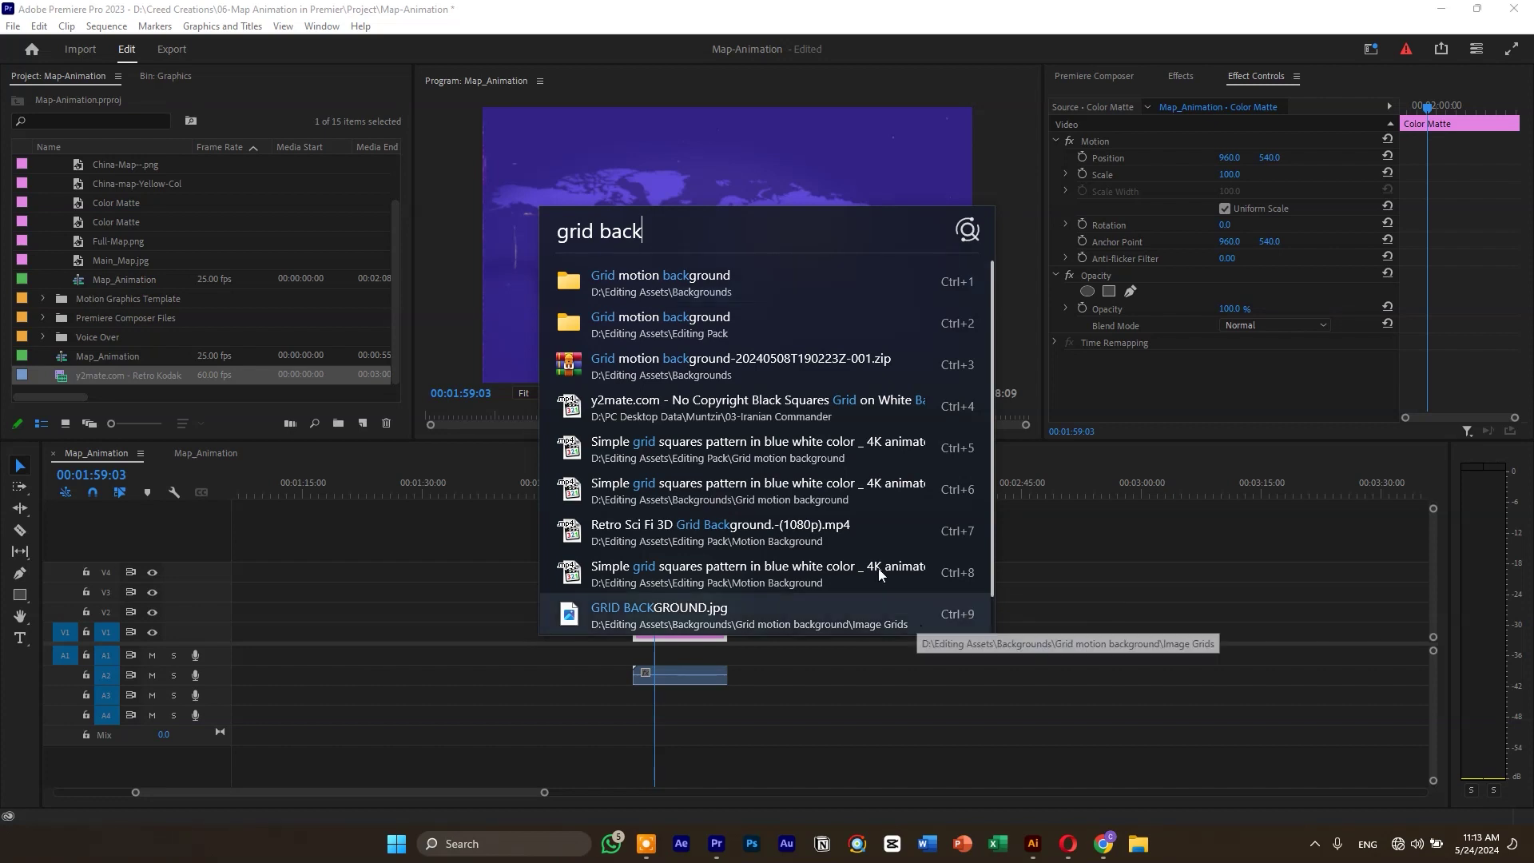
pyautogui.rightClick(649, 405)
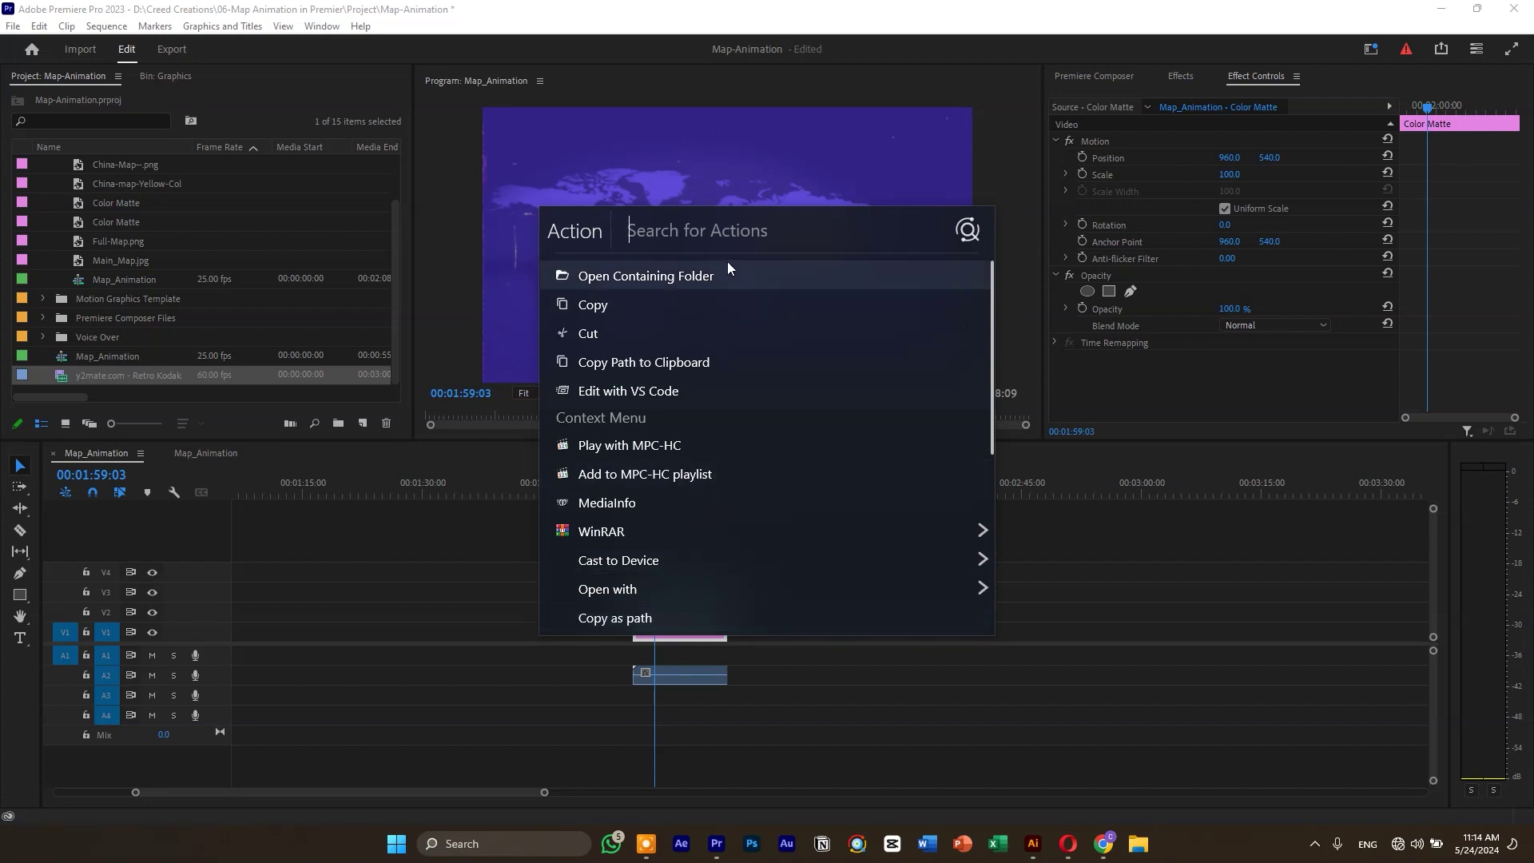
# - Search for "grid back" and place the Simple grid squares pattern video on track V1 after the existing clips, previewing it at 00:03:18:15
pyautogui.write('grid back')
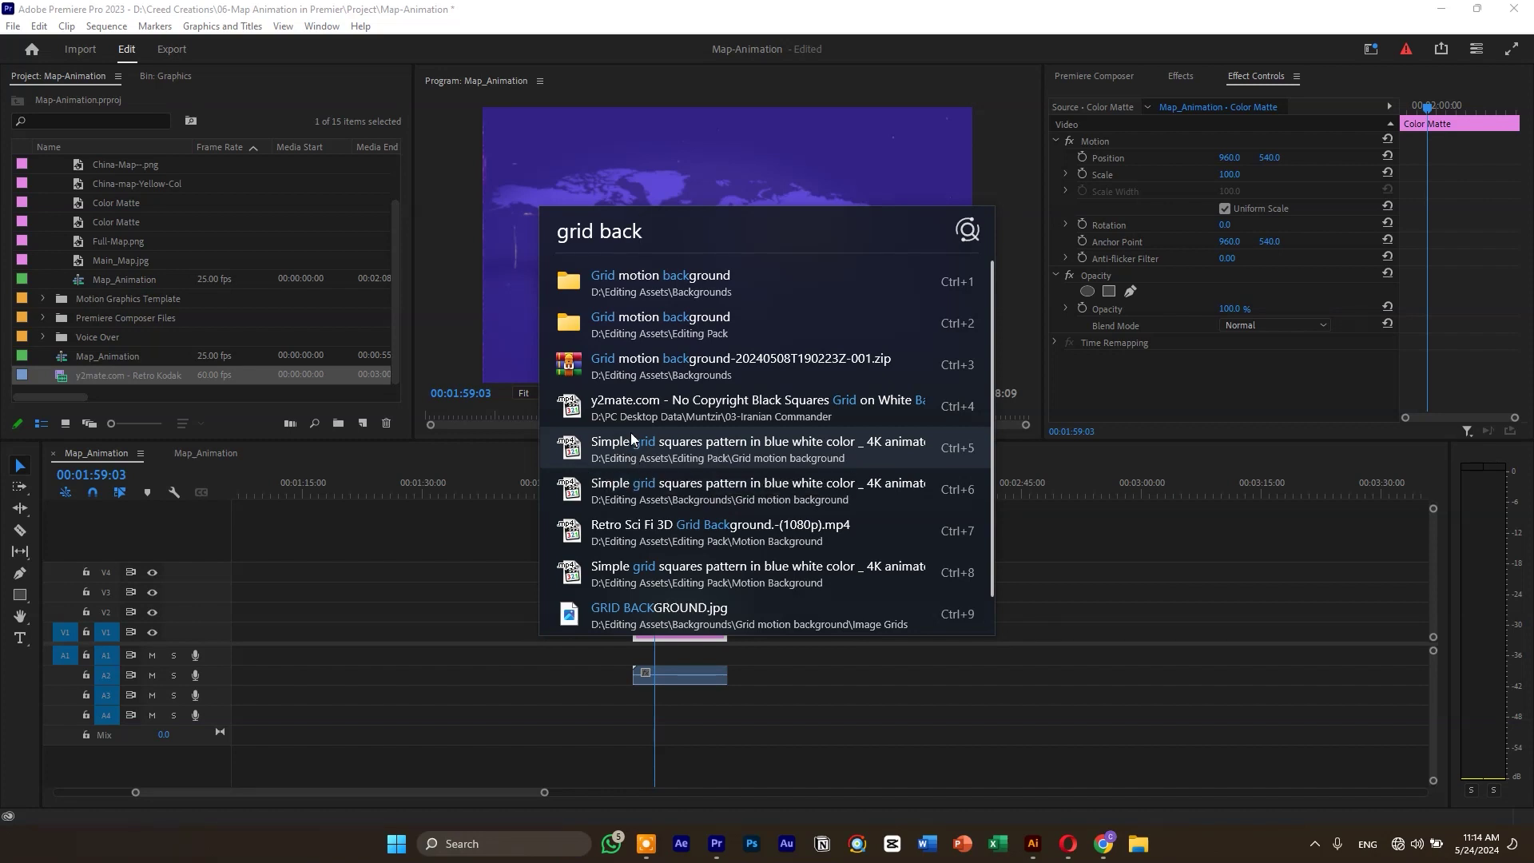
pyautogui.moveTo(617, 447); pyautogui.dragTo(1090, 653)
pyautogui.moveTo(1099, 491); pyautogui.dragTo(1291, 497)
pyautogui.click(1186, 544)
pyautogui.scroll(-3, 1186, 544)
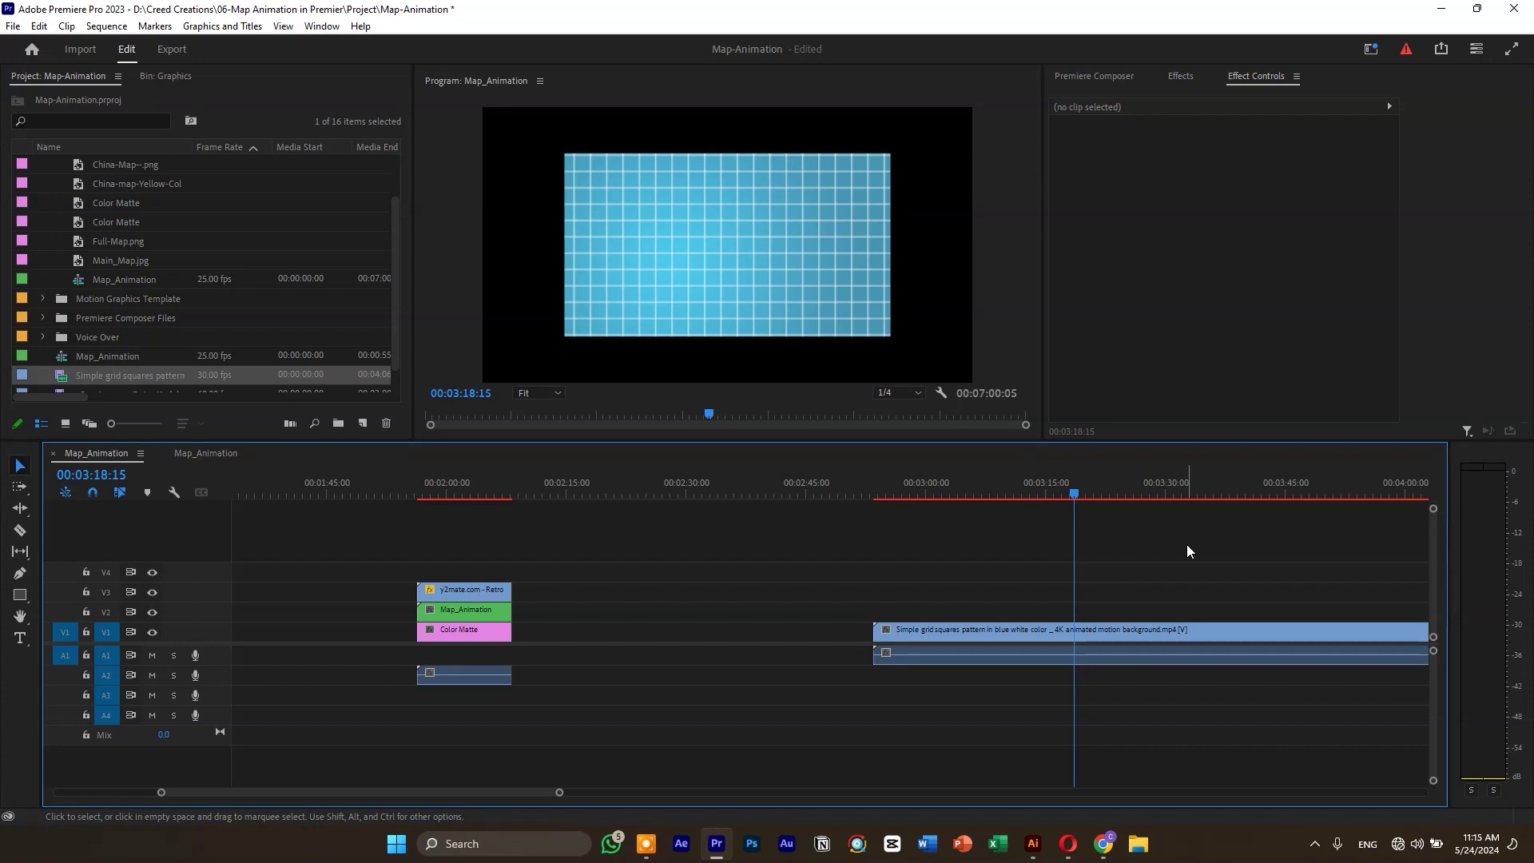
# - Search the launcher for "overlay" and for "go", clearing each query
pyautogui.hotkey('alt', 'space')
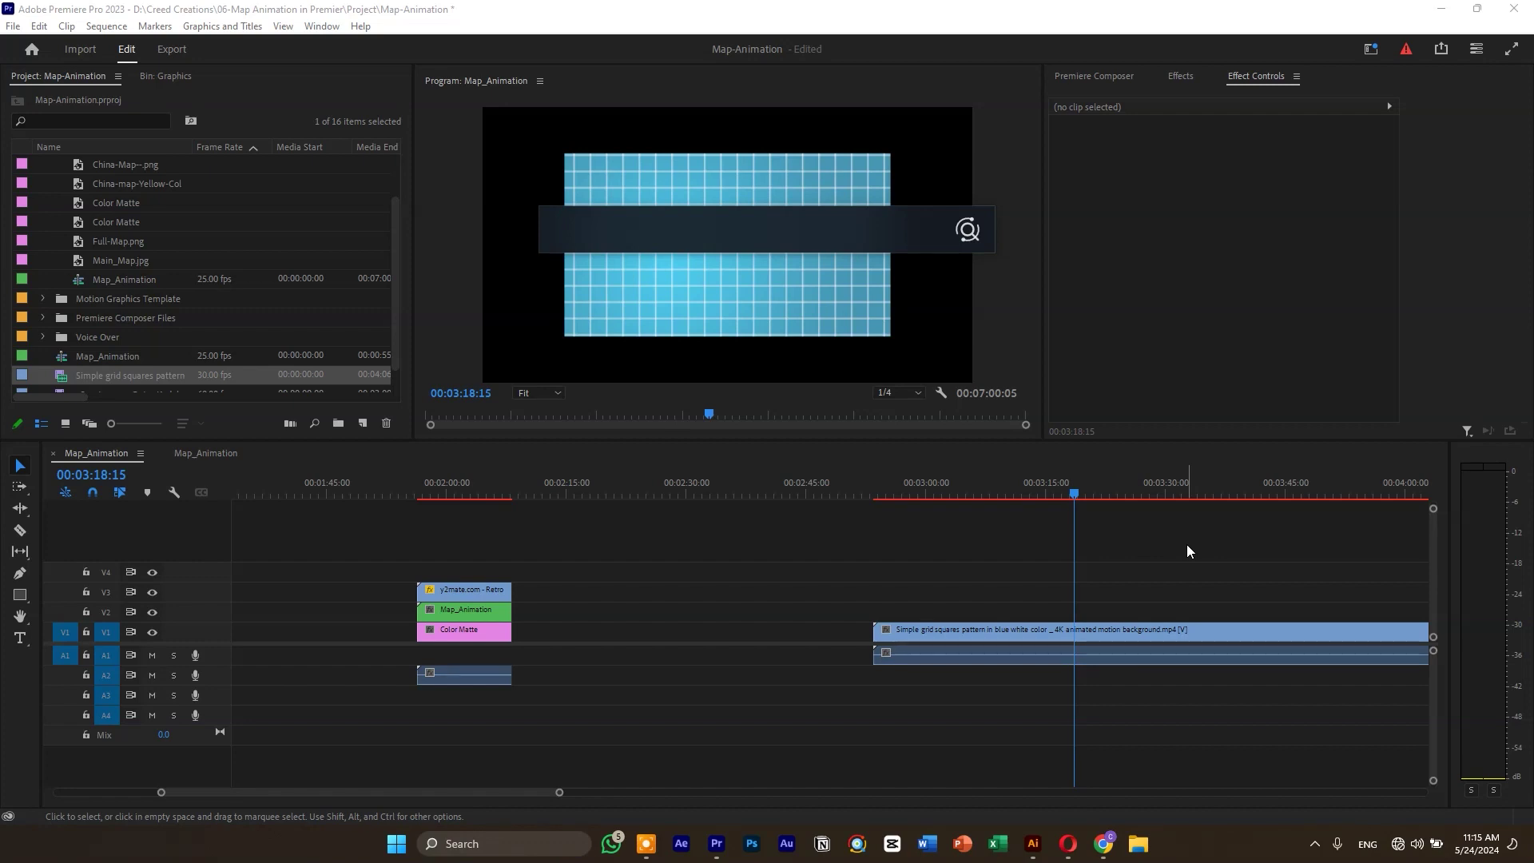
pyautogui.write('overlay')
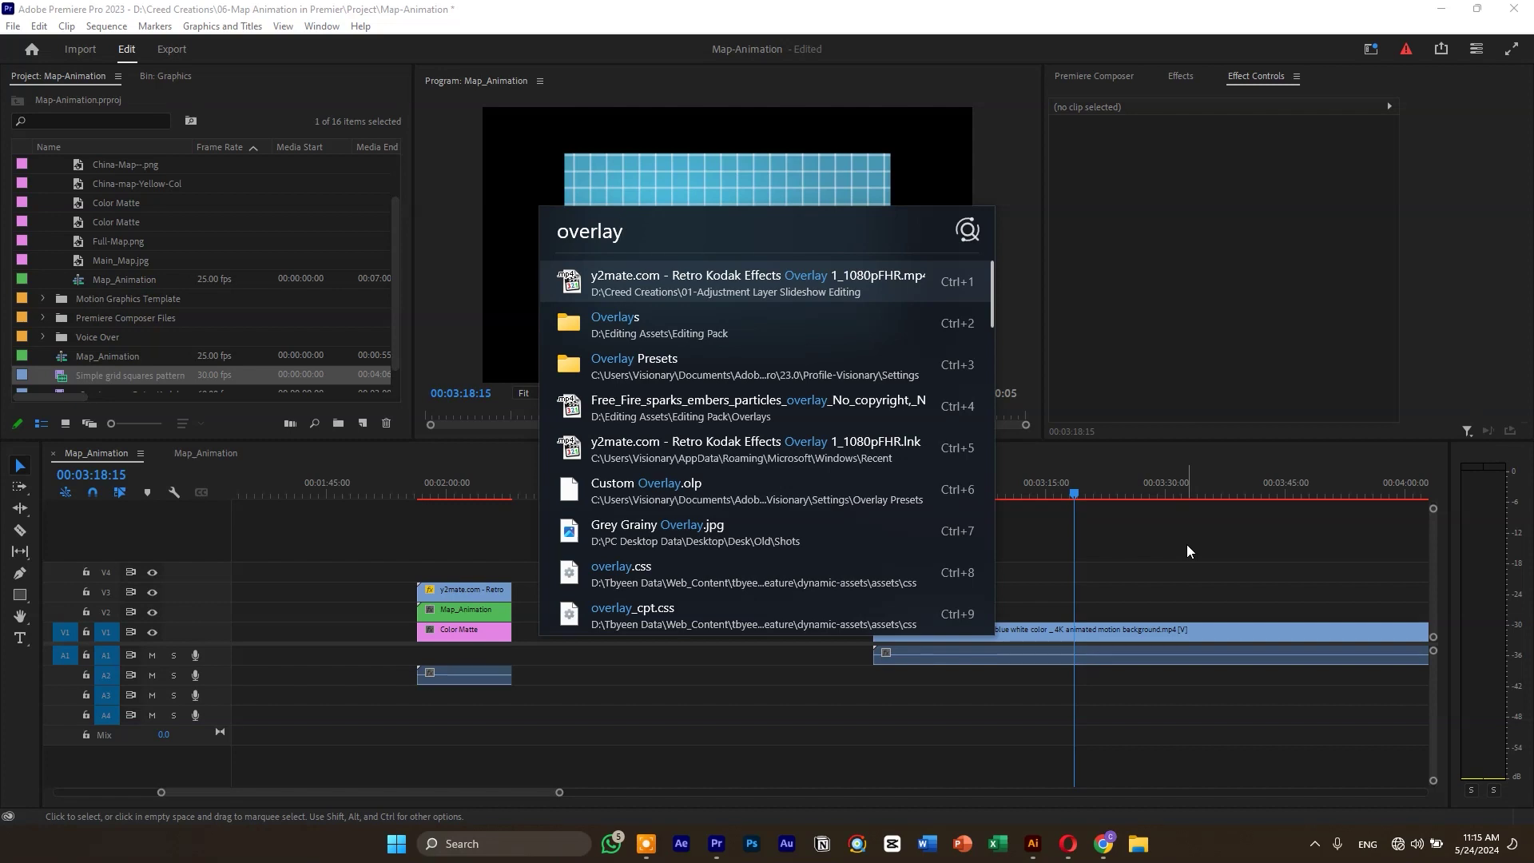
pyautogui.hotkey('ctrl', 'BackSpace')
pyautogui.write('g')
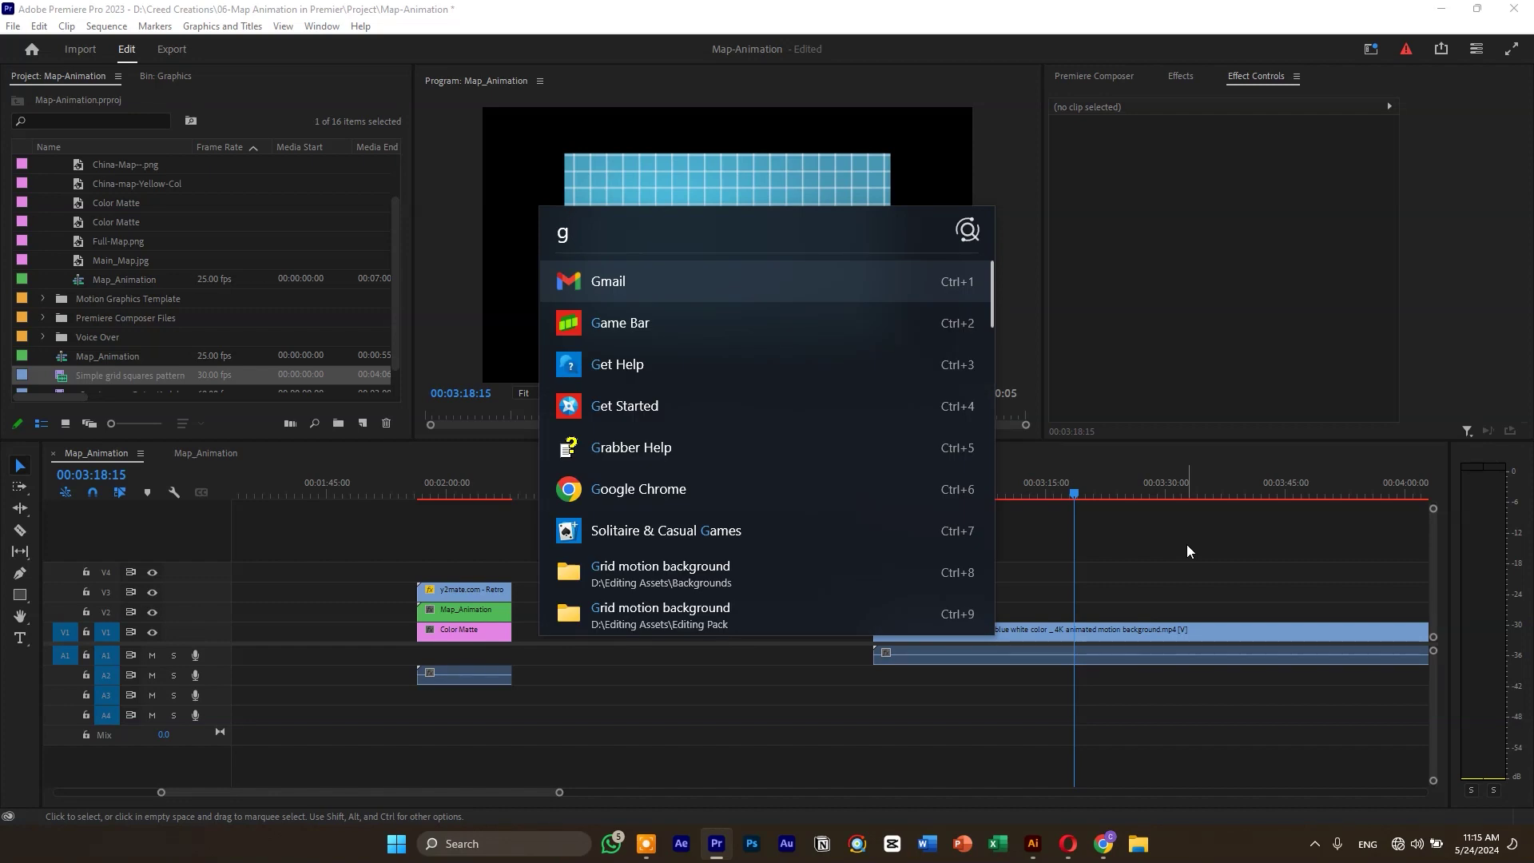
pyautogui.write('ri')
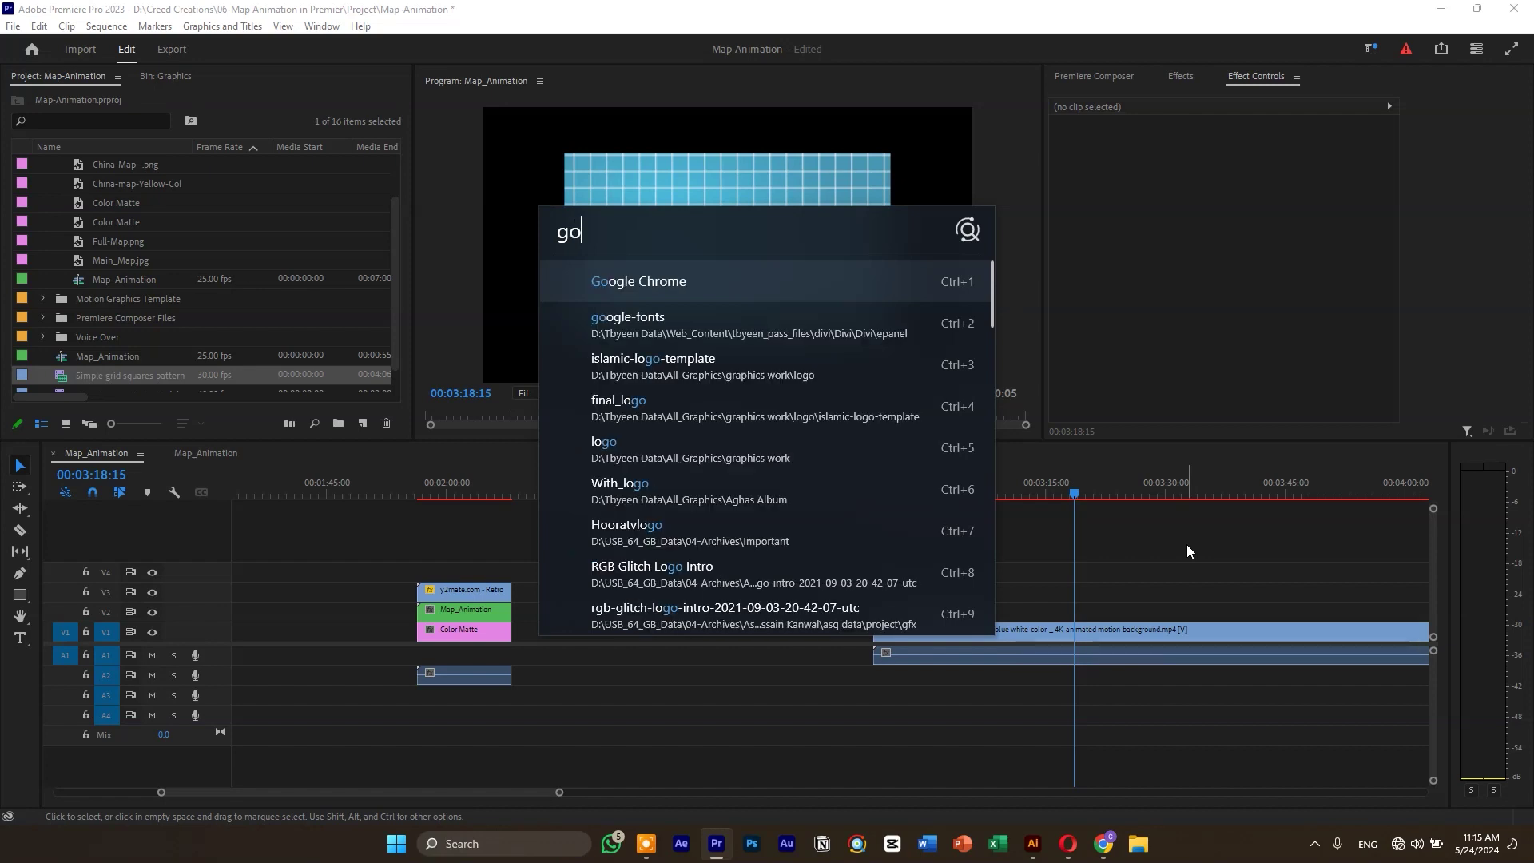
pyautogui.hotkey('ctrl', 'a')
pyautogui.press('BackSpace')
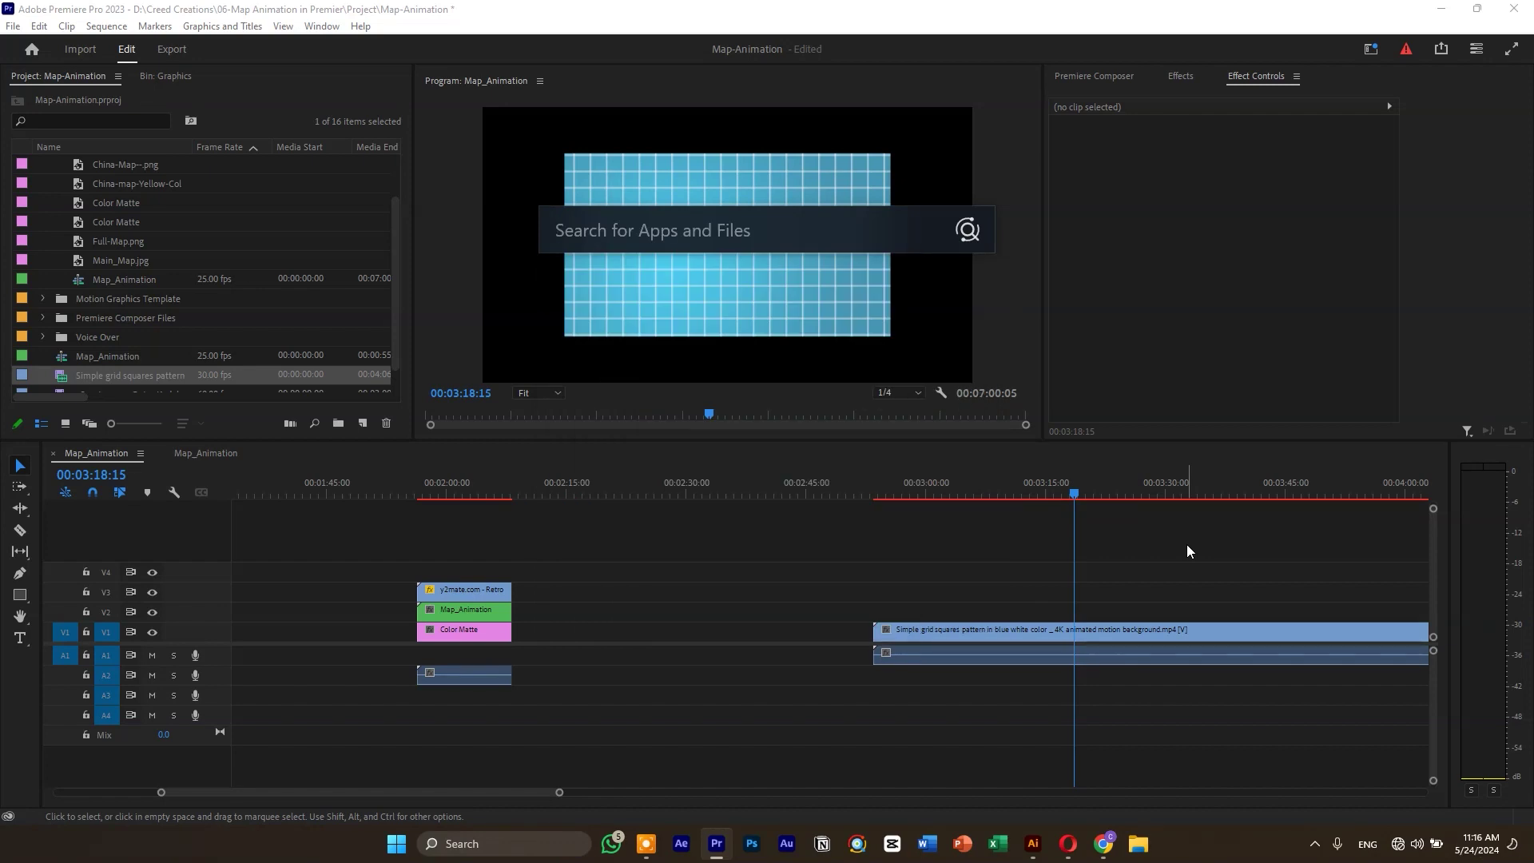
pyautogui.write('w')
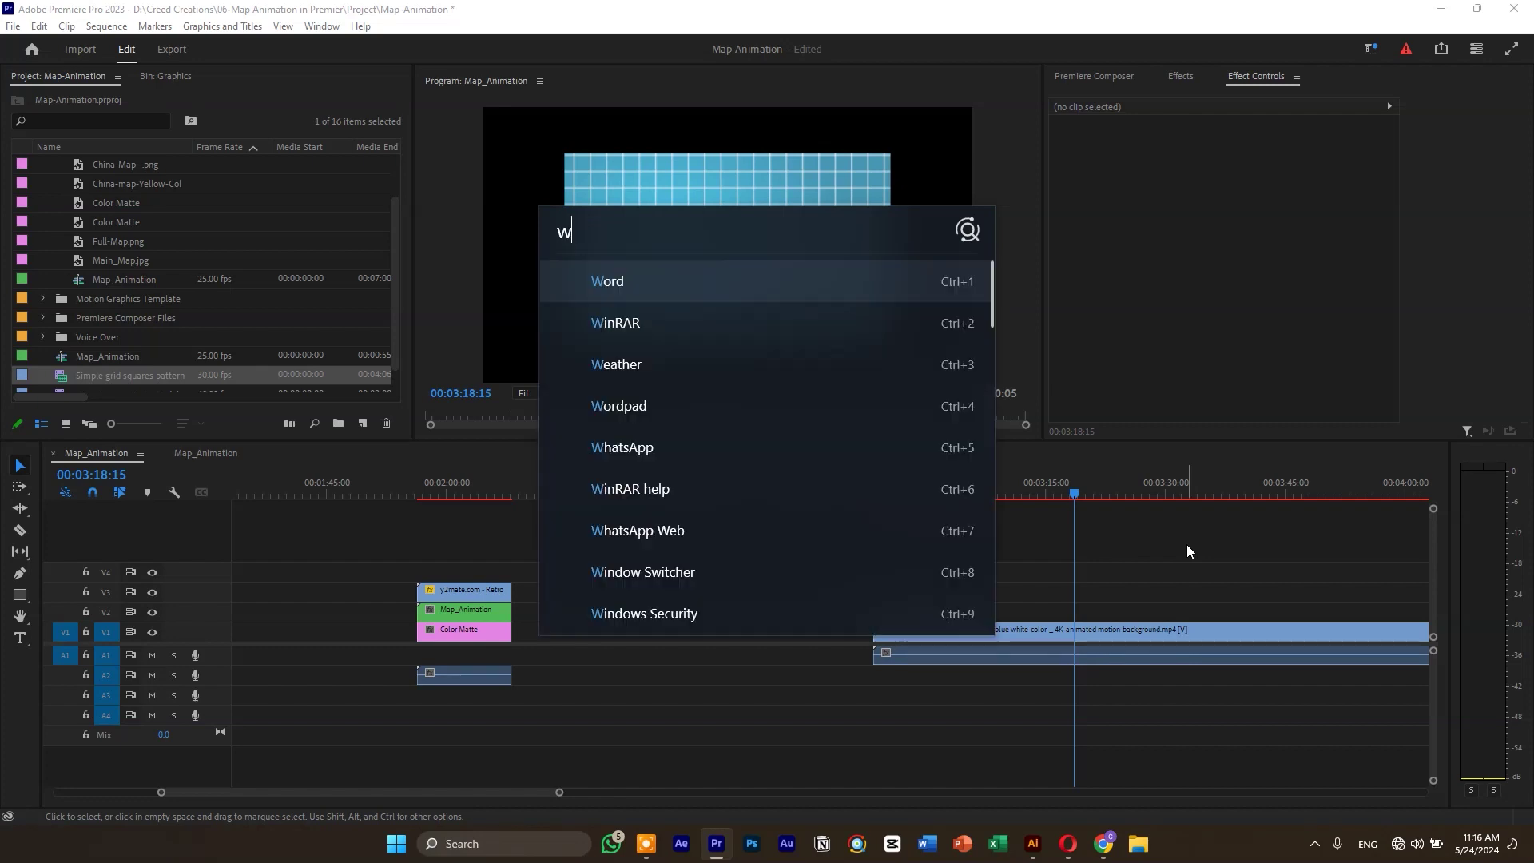
pyautogui.write('ww.facebook.com')
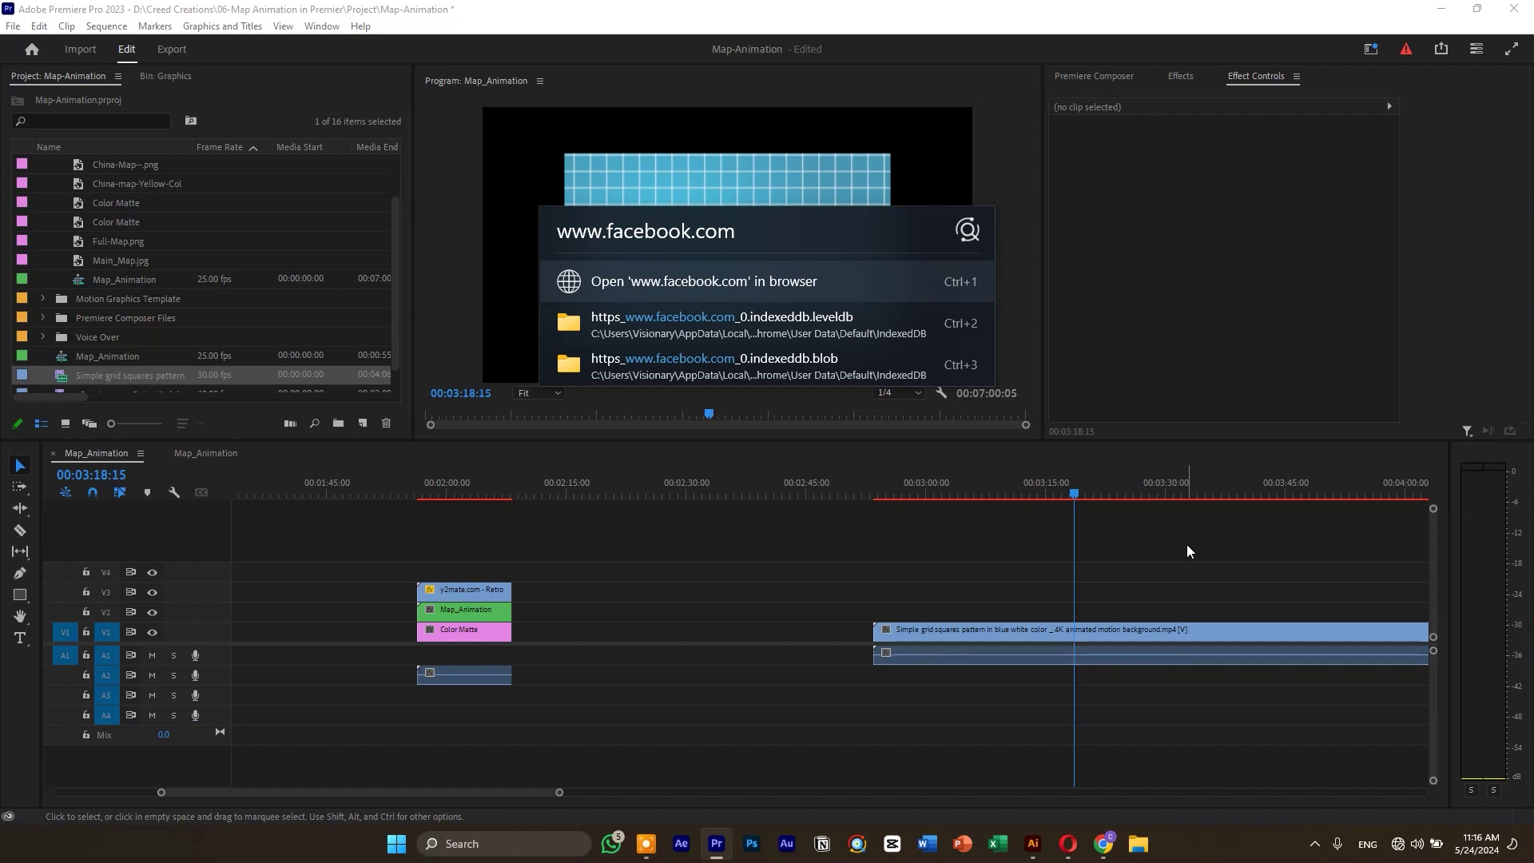
pyautogui.hotkey('ctrl', 'BackSpace')
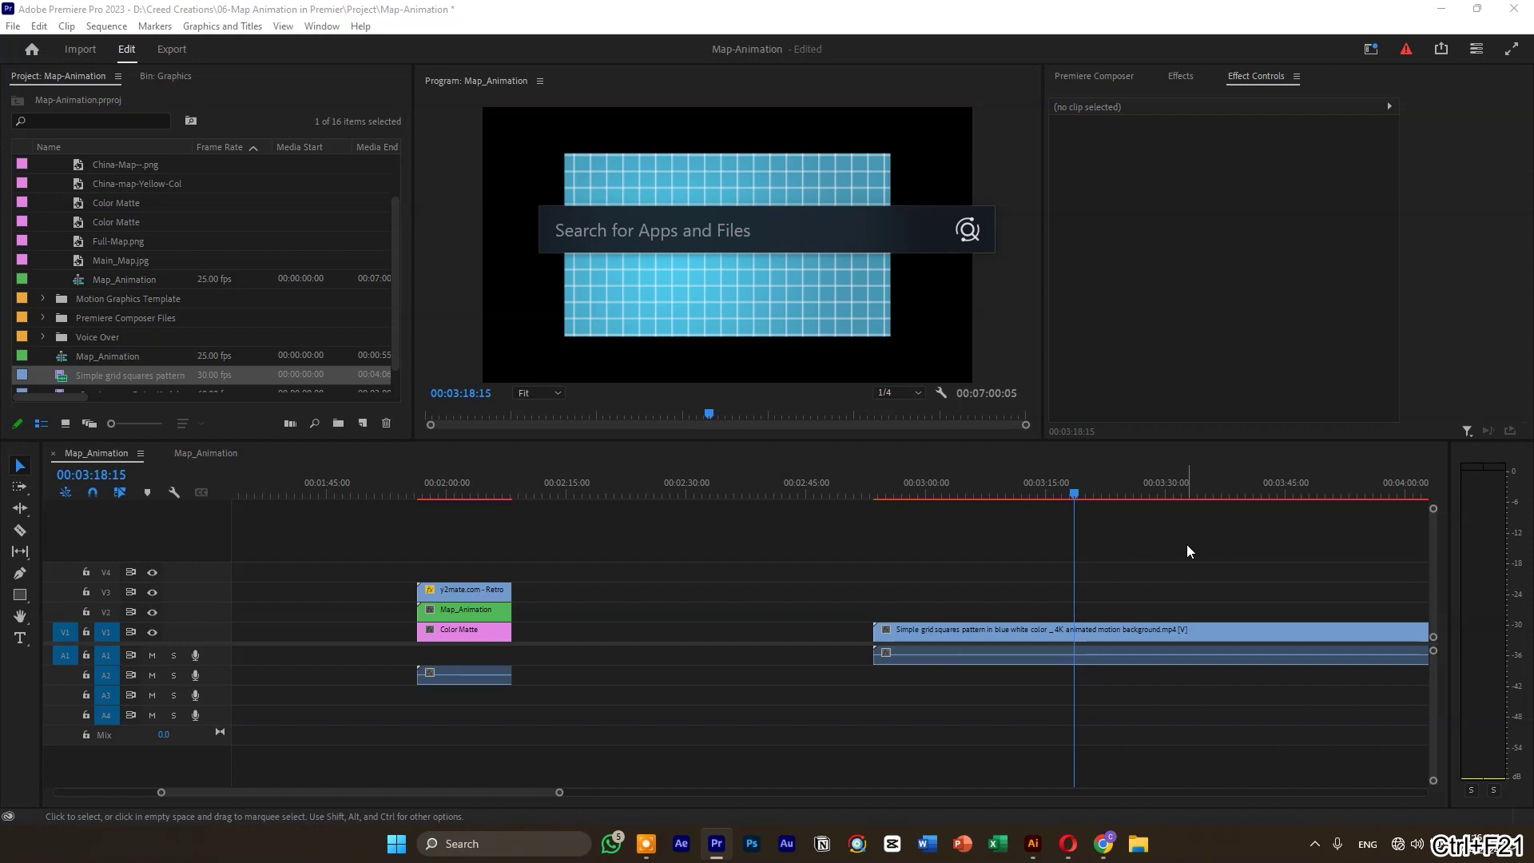
# - Open the Listary options and review the commands and the file search filters, priorities and indexed drives
pyautogui.rightClick(1288, 679)
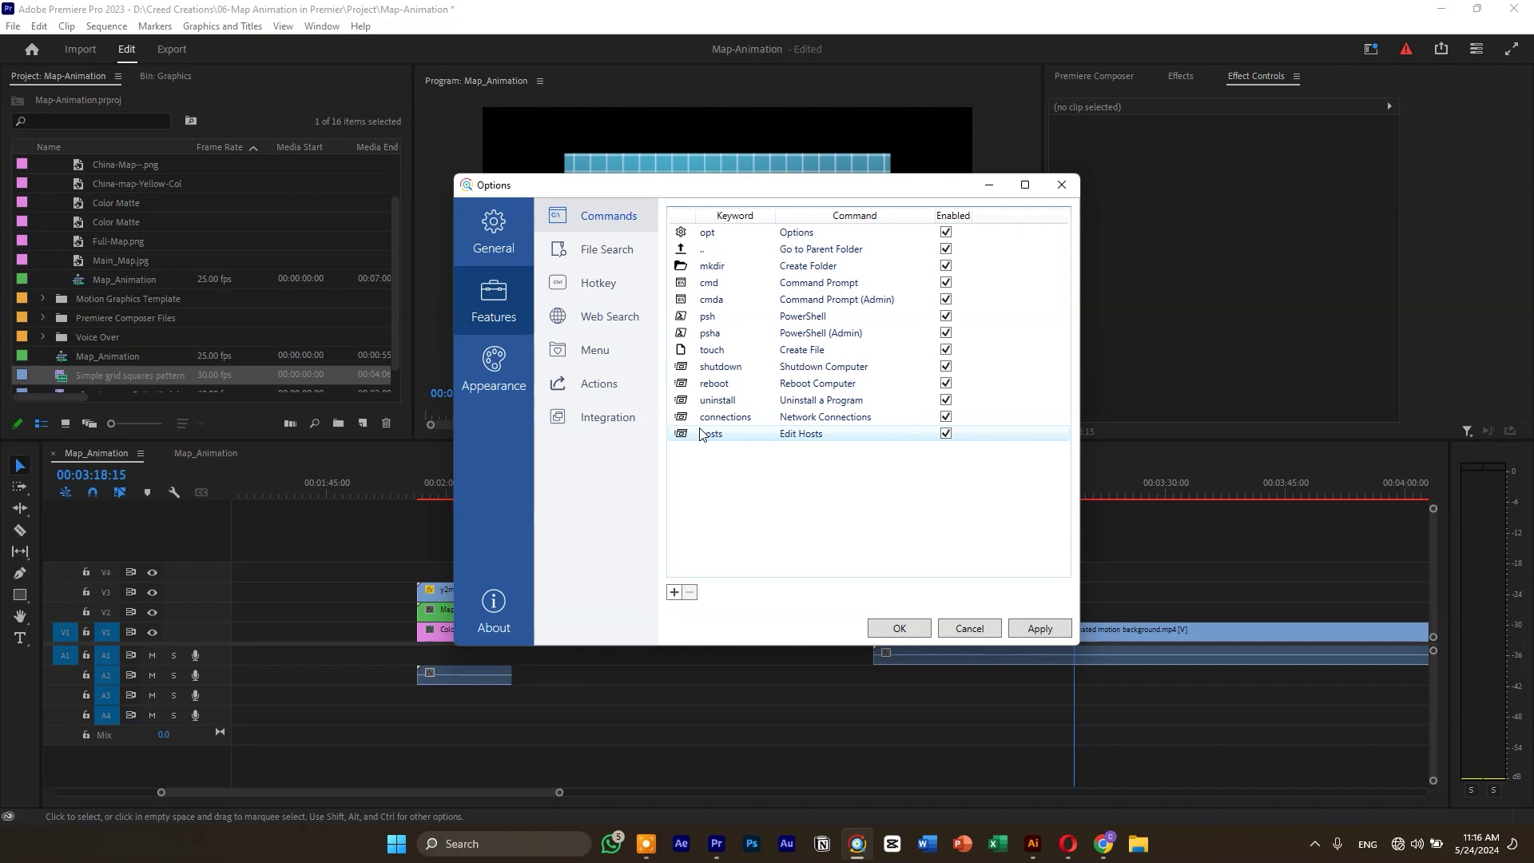
pyautogui.click(596, 258)
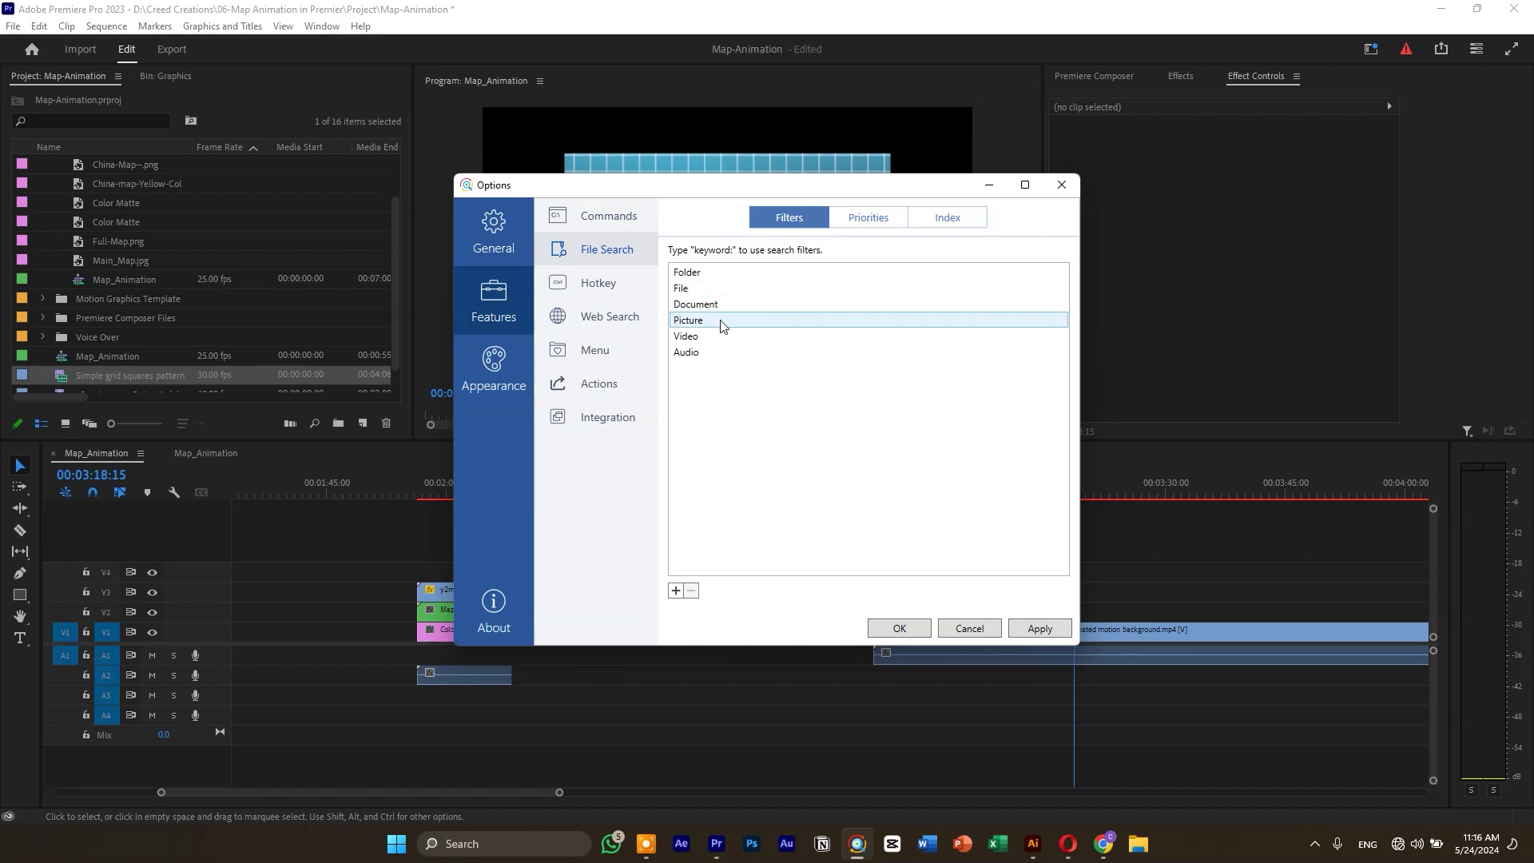
pyautogui.click(832, 221)
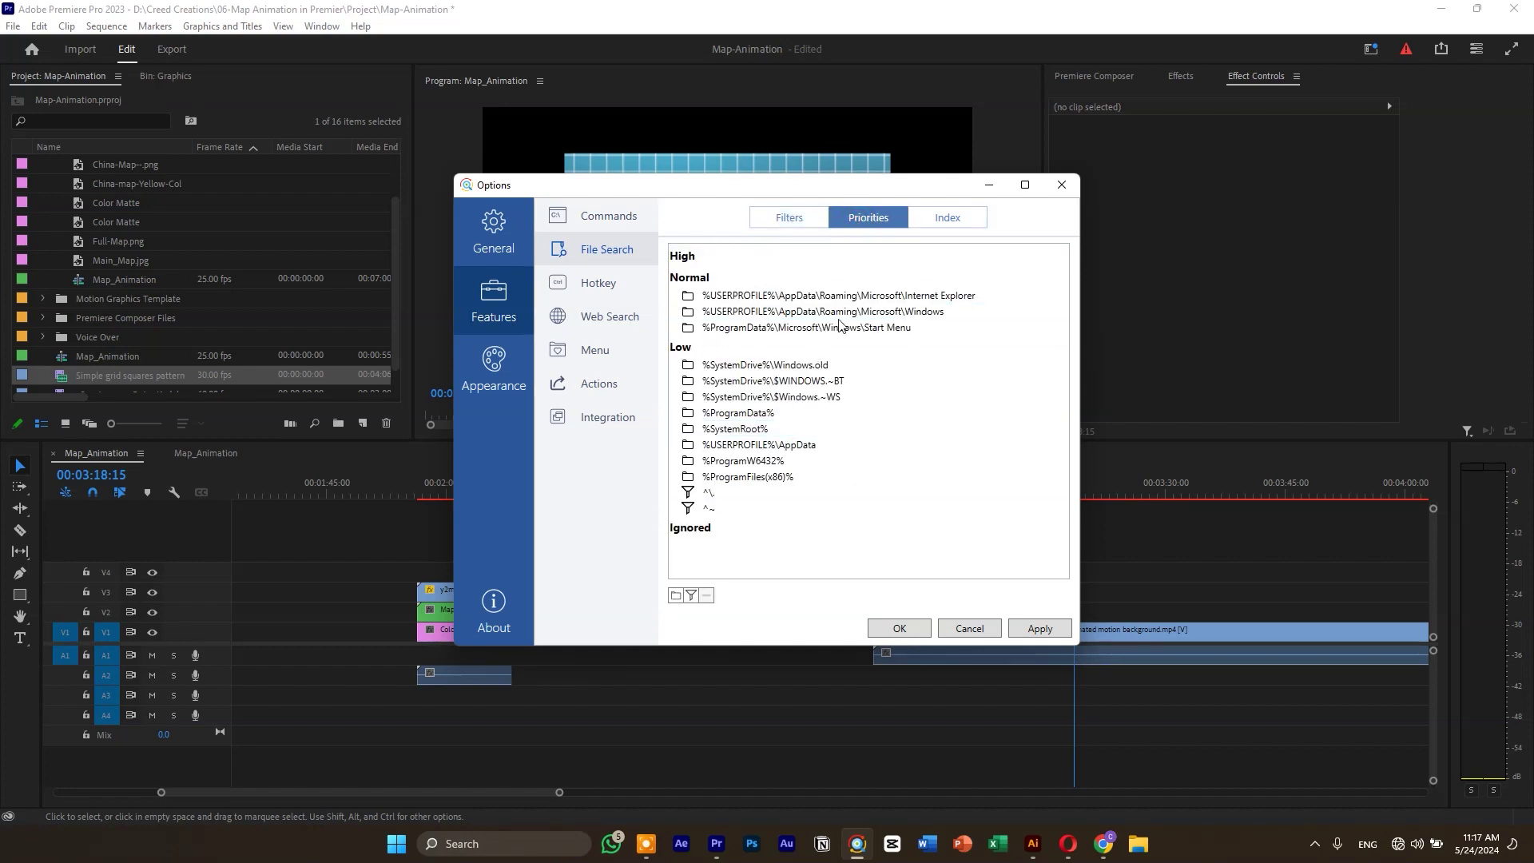
pyautogui.click(963, 221)
pyautogui.click(811, 221)
pyautogui.click(931, 225)
pyautogui.click(710, 343)
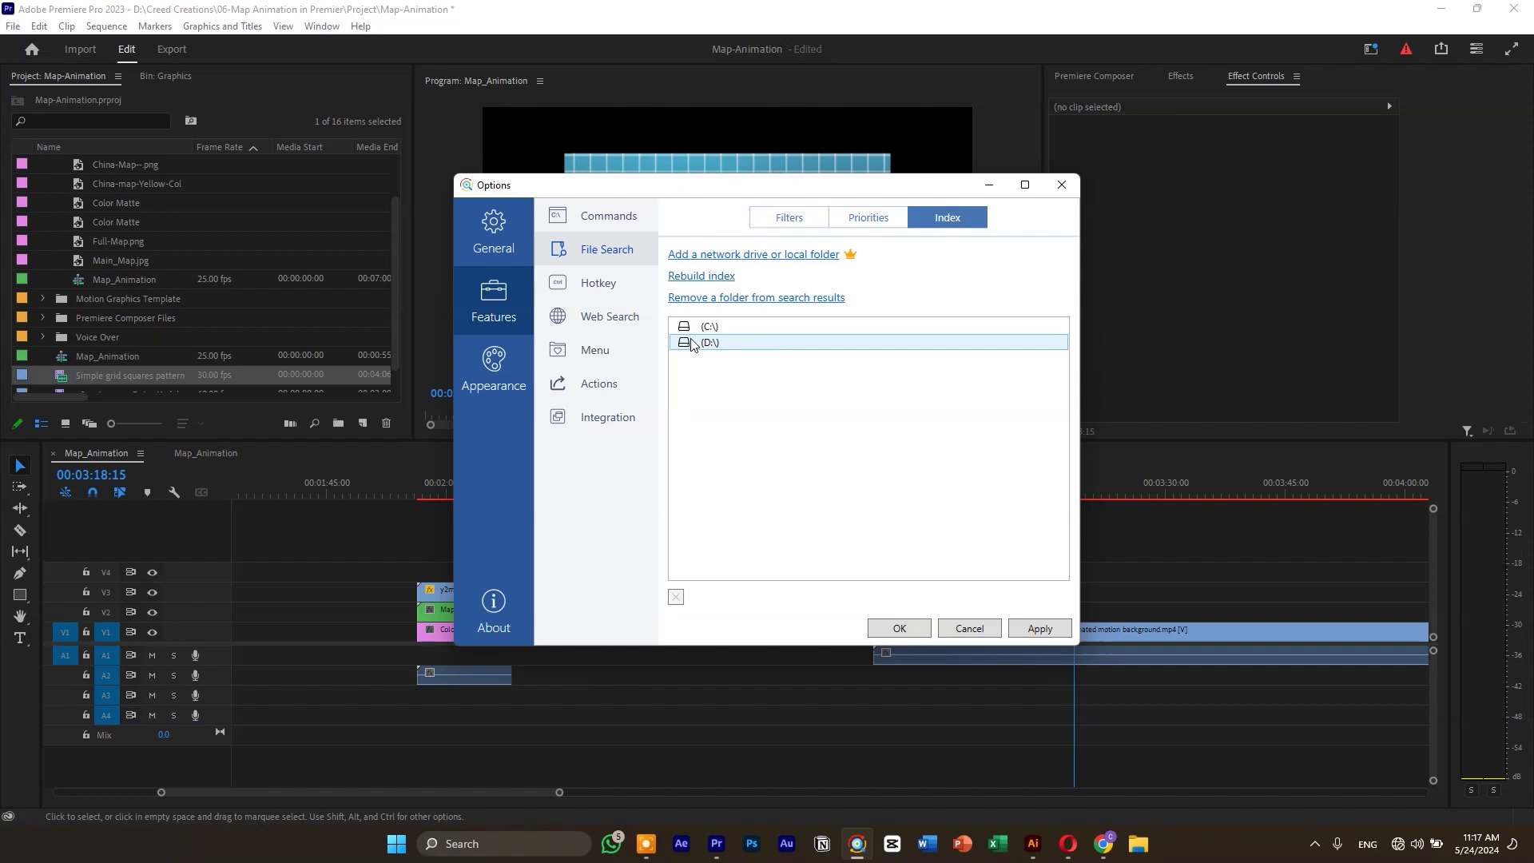
# - Review Listary's hotkey, web search, menu, actions and integration settings
pyautogui.click(601, 285)
pyautogui.click(632, 307)
pyautogui.click(606, 285)
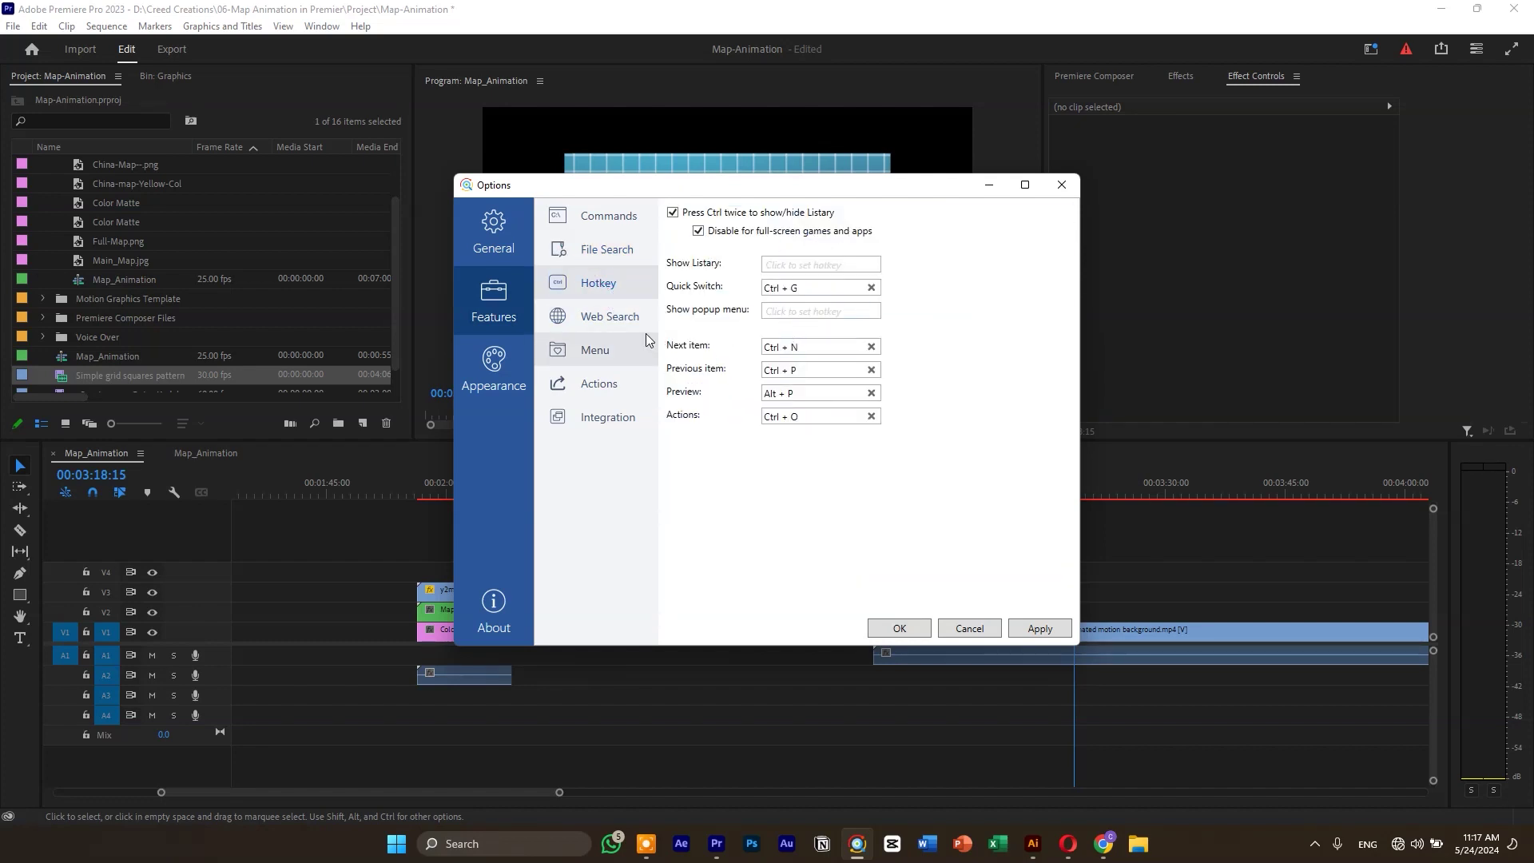
pyautogui.click(615, 328)
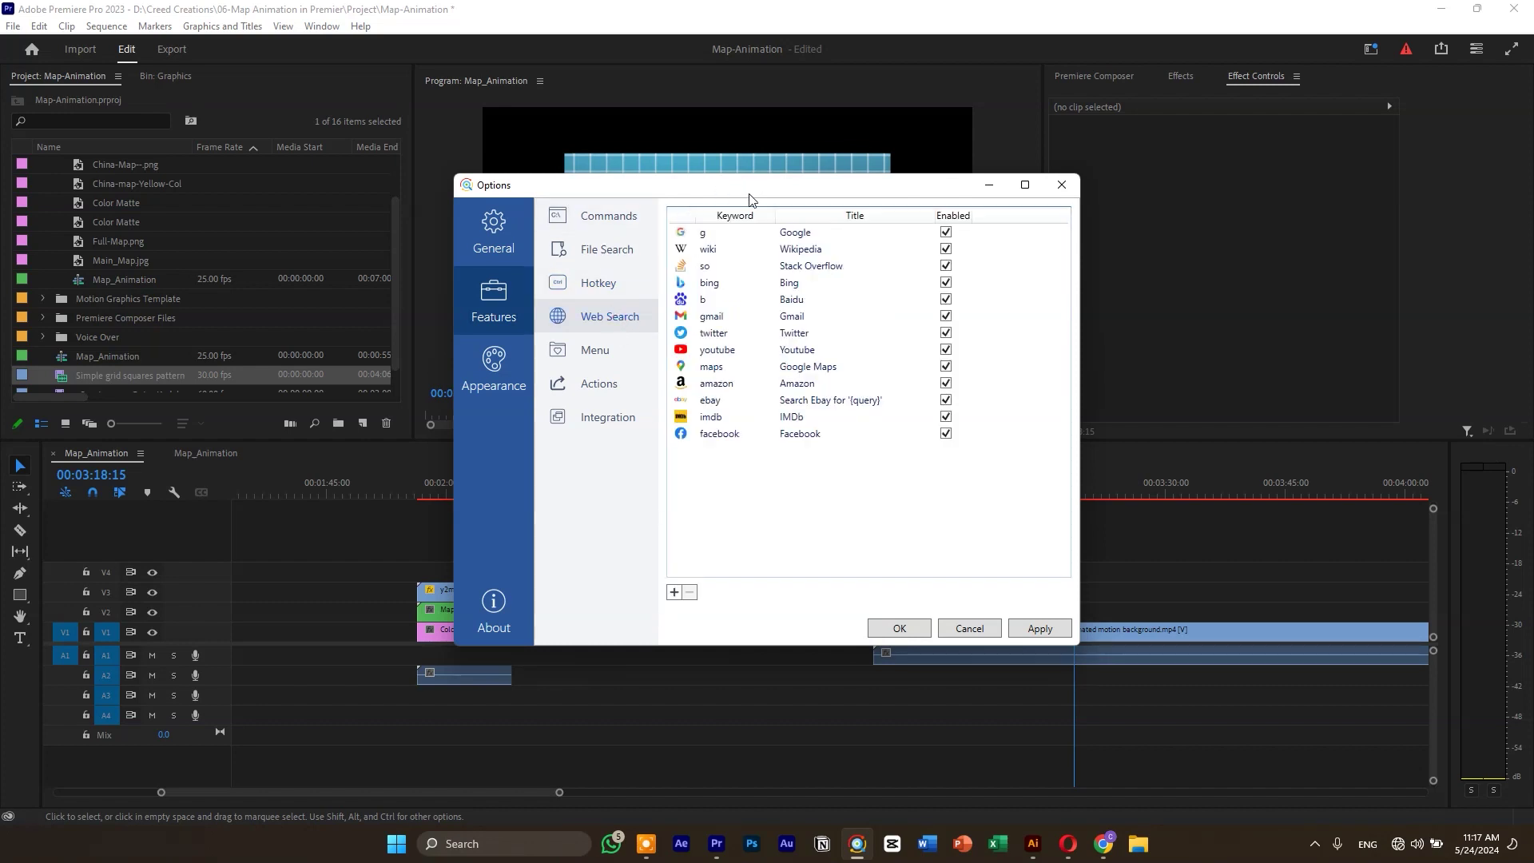
pyautogui.click(591, 352)
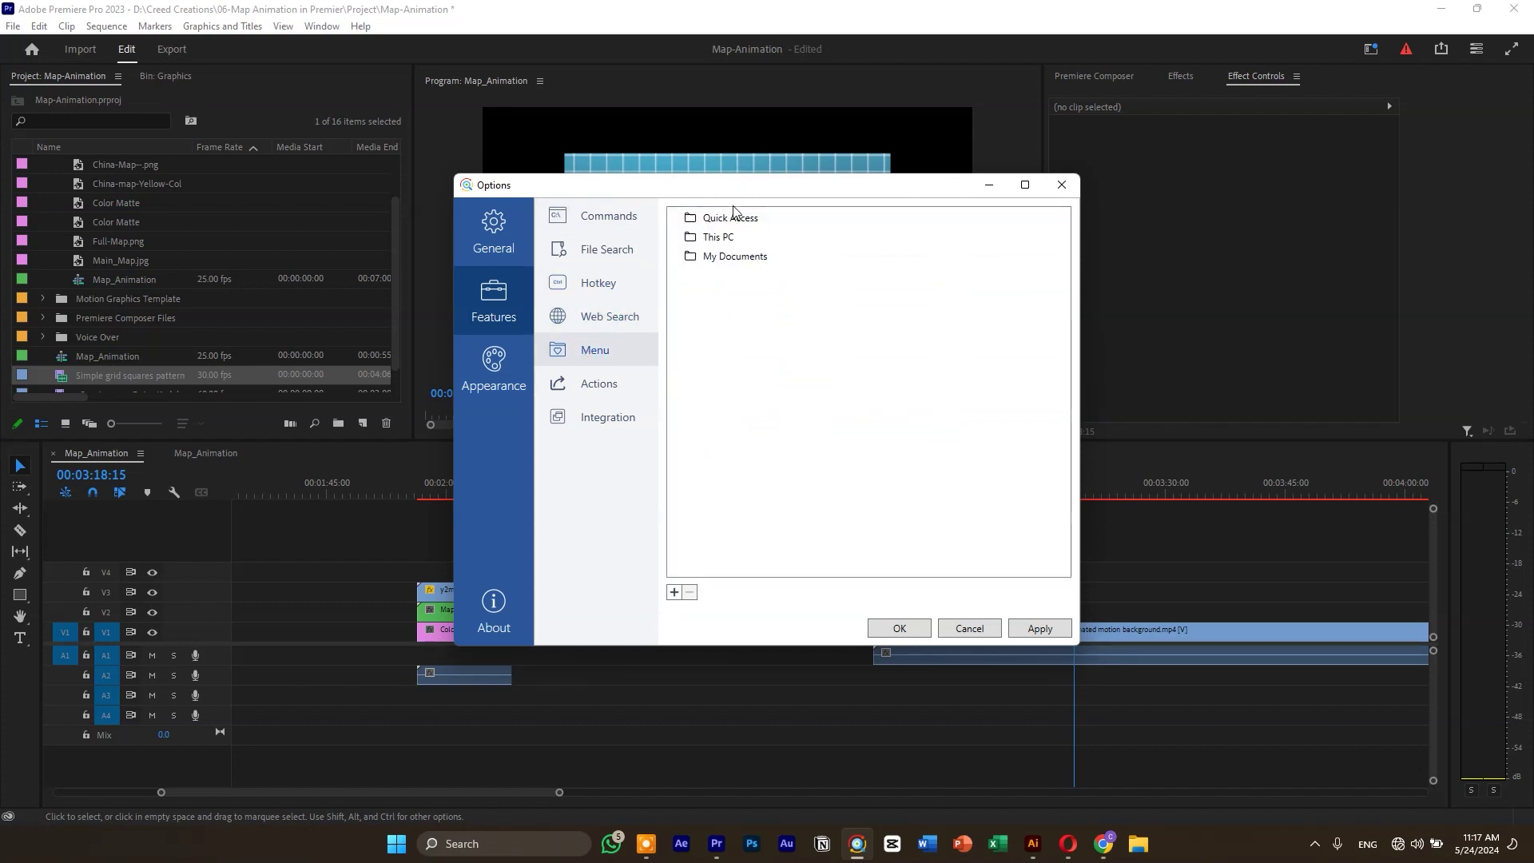
pyautogui.click(605, 384)
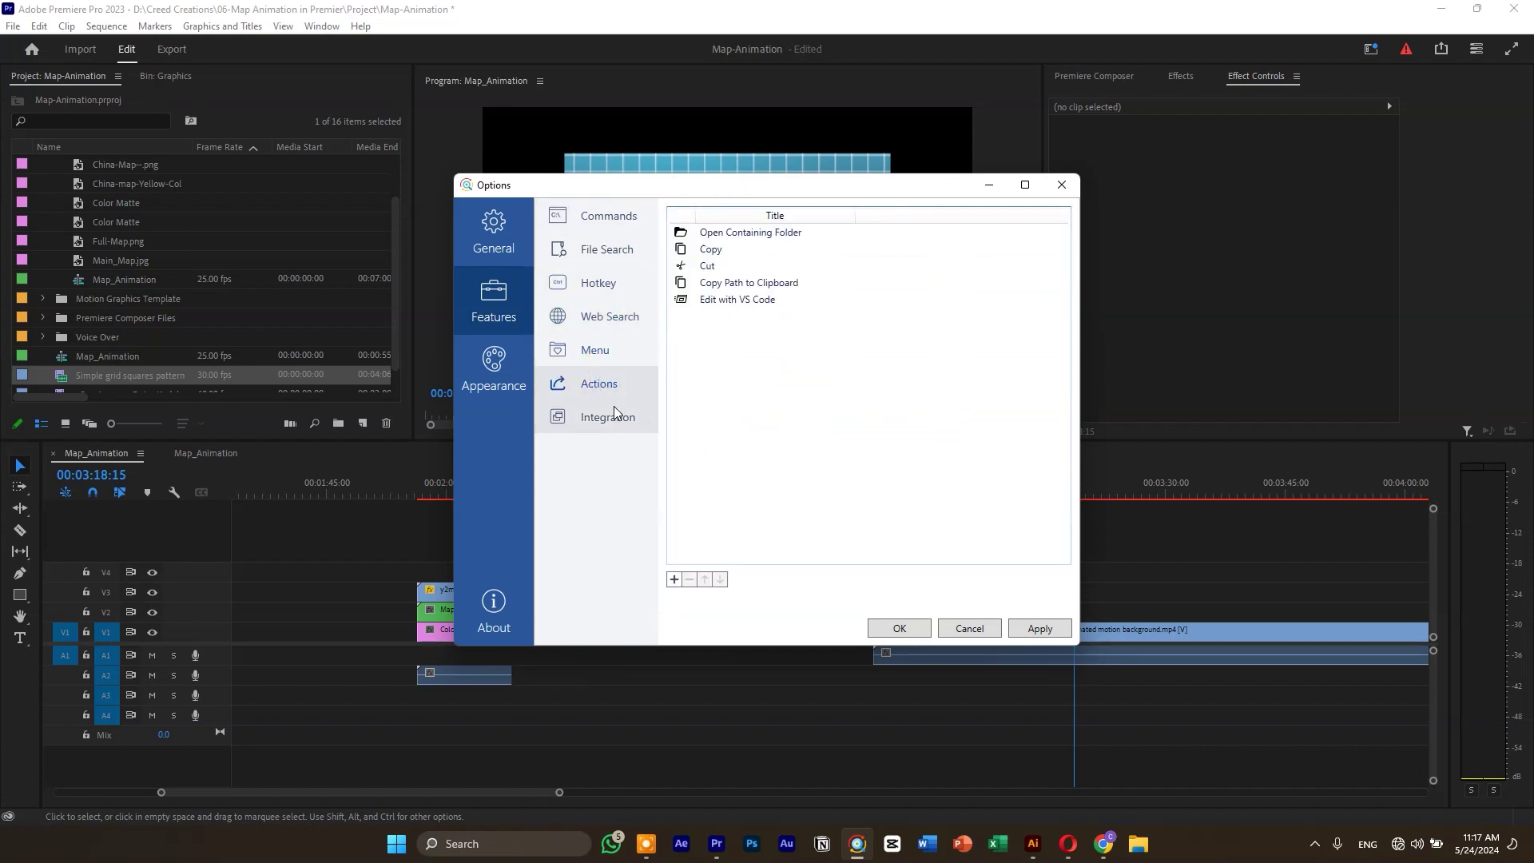
pyautogui.click(616, 417)
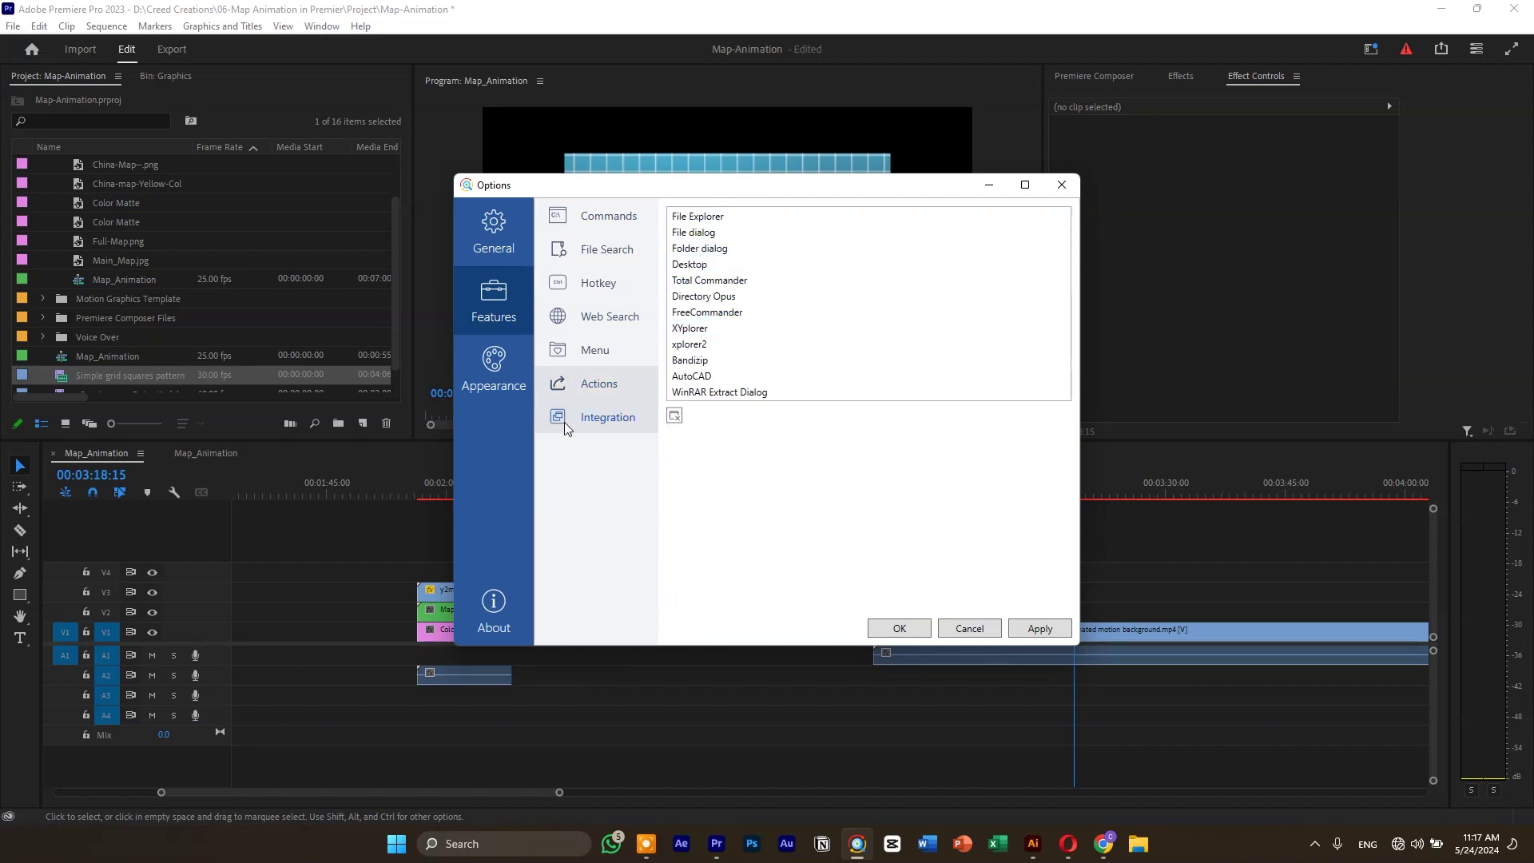
# - Review Listary's appearance themes, general settings and language choices, and close the options
pyautogui.click(499, 369)
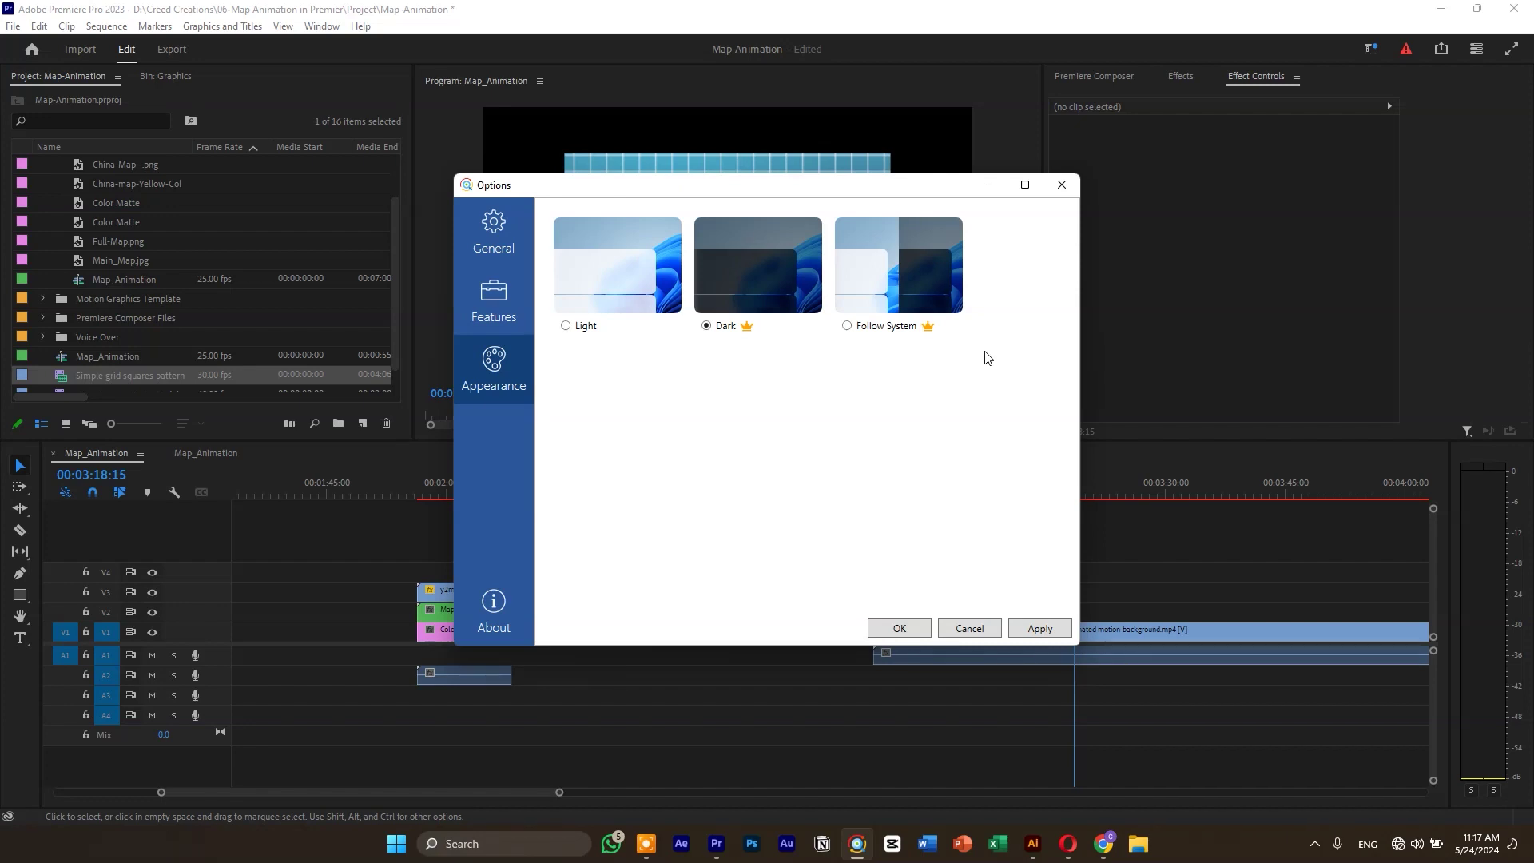
pyautogui.click(493, 241)
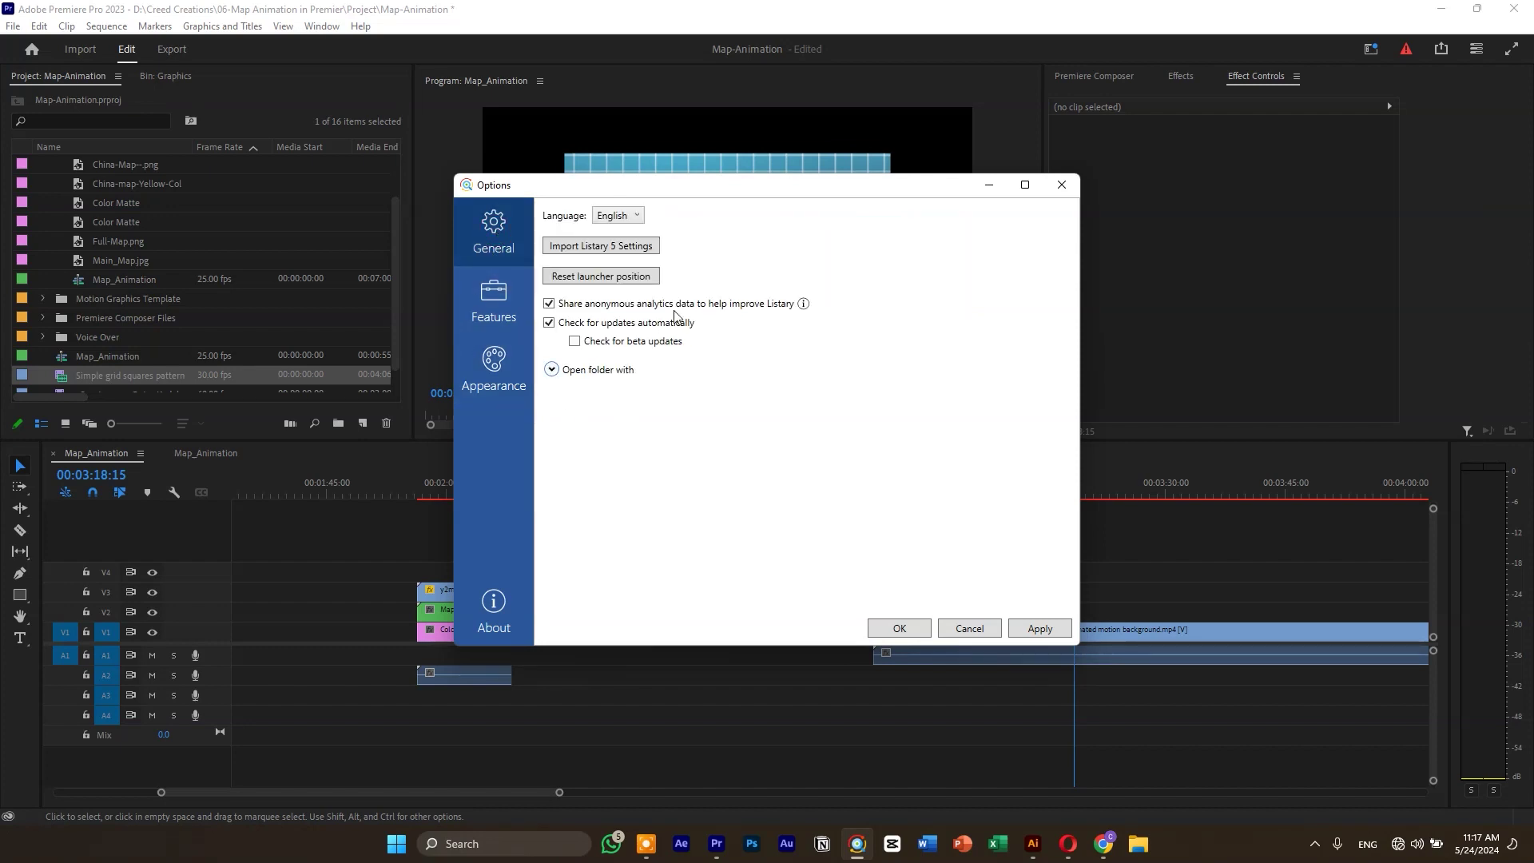
pyautogui.click(633, 217)
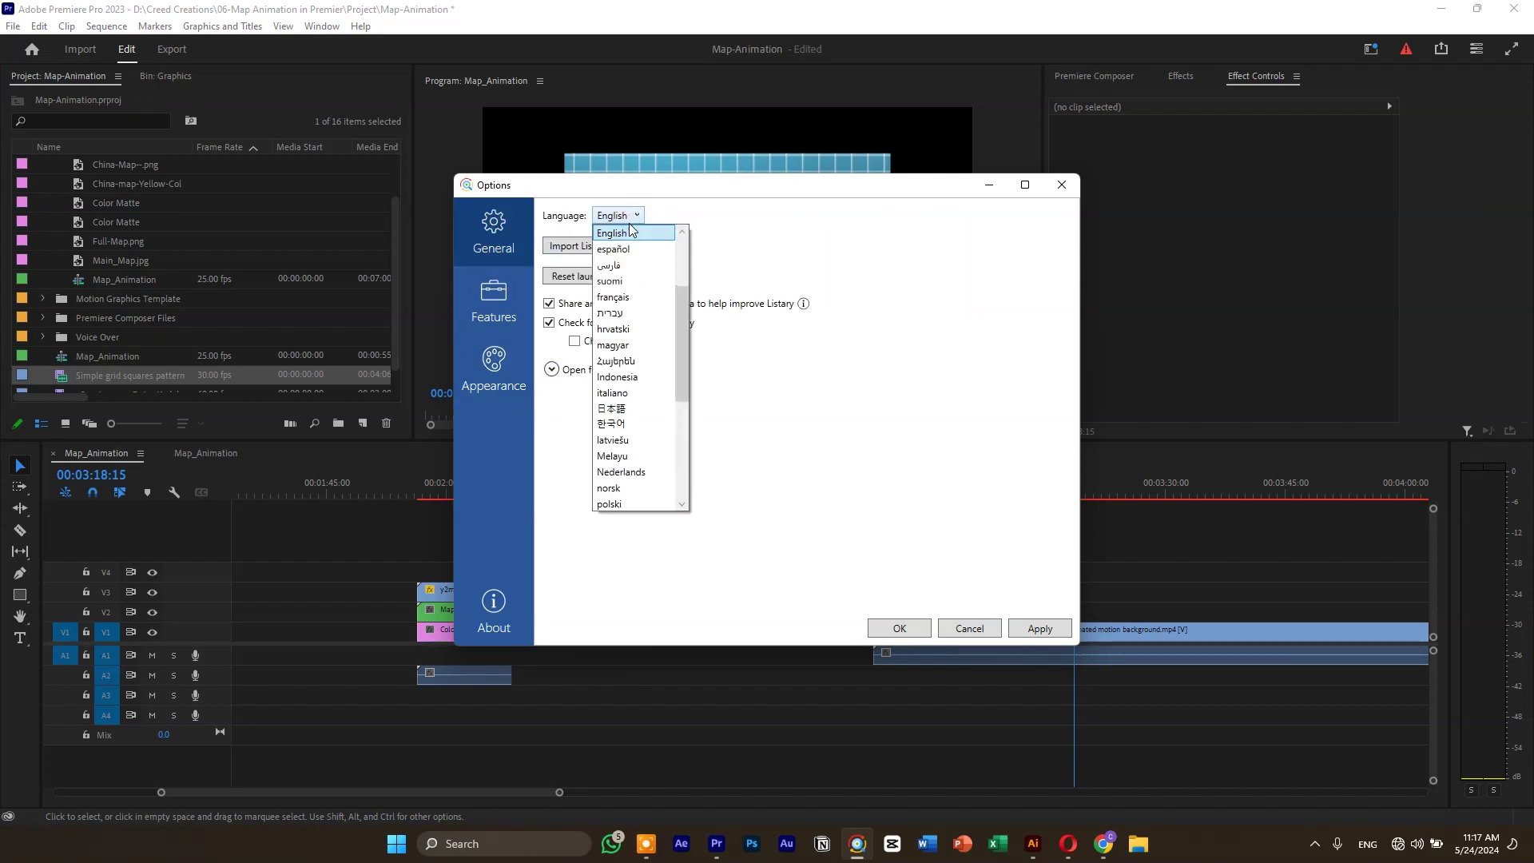
pyautogui.moveTo(677, 321); pyautogui.dragTo(681, 241)
pyautogui.click(939, 431)
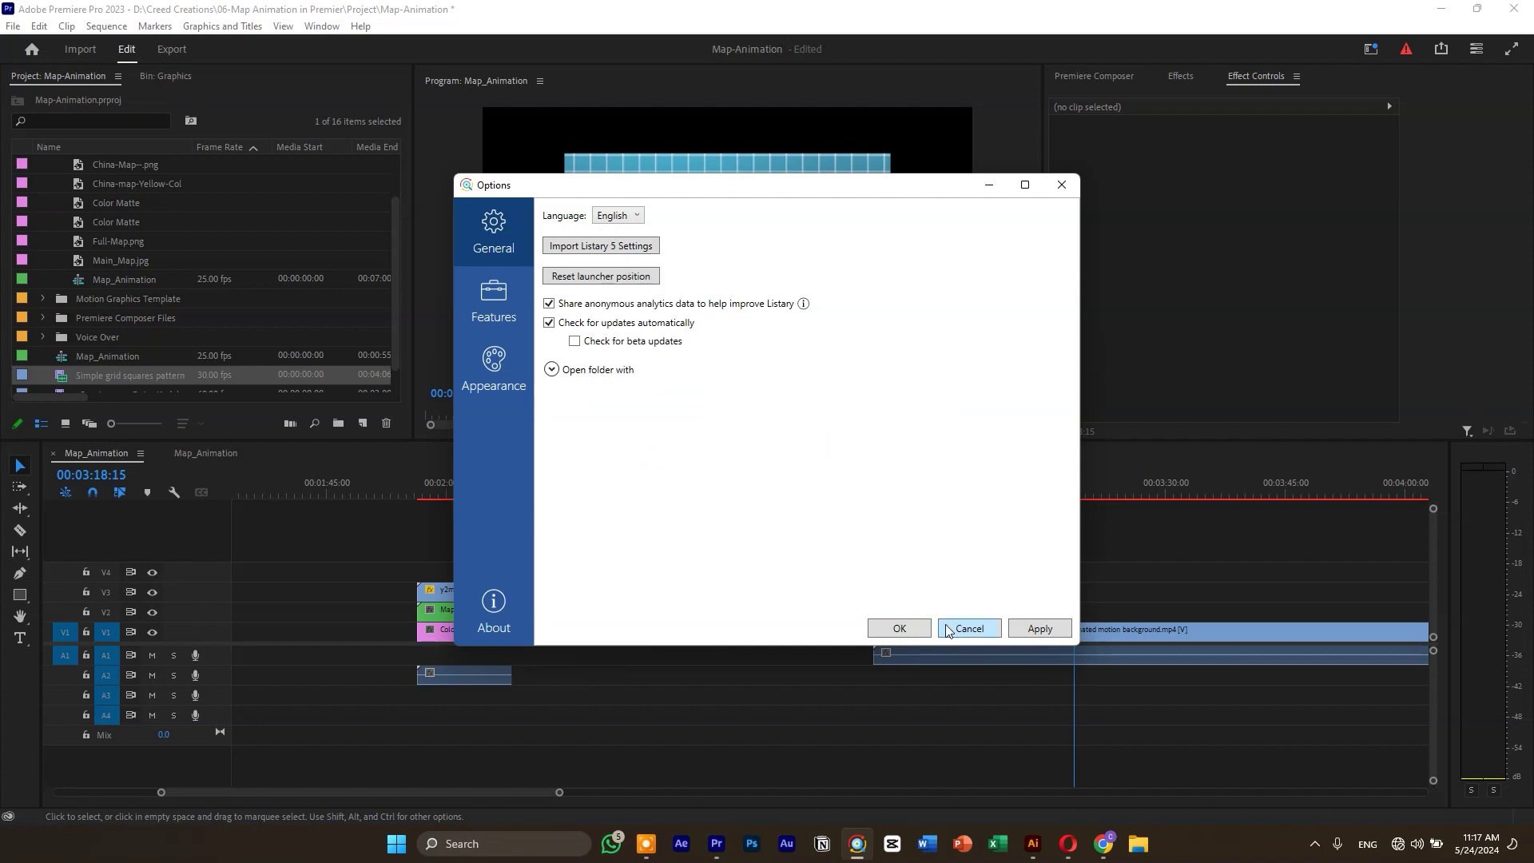
pyautogui.click(886, 628)
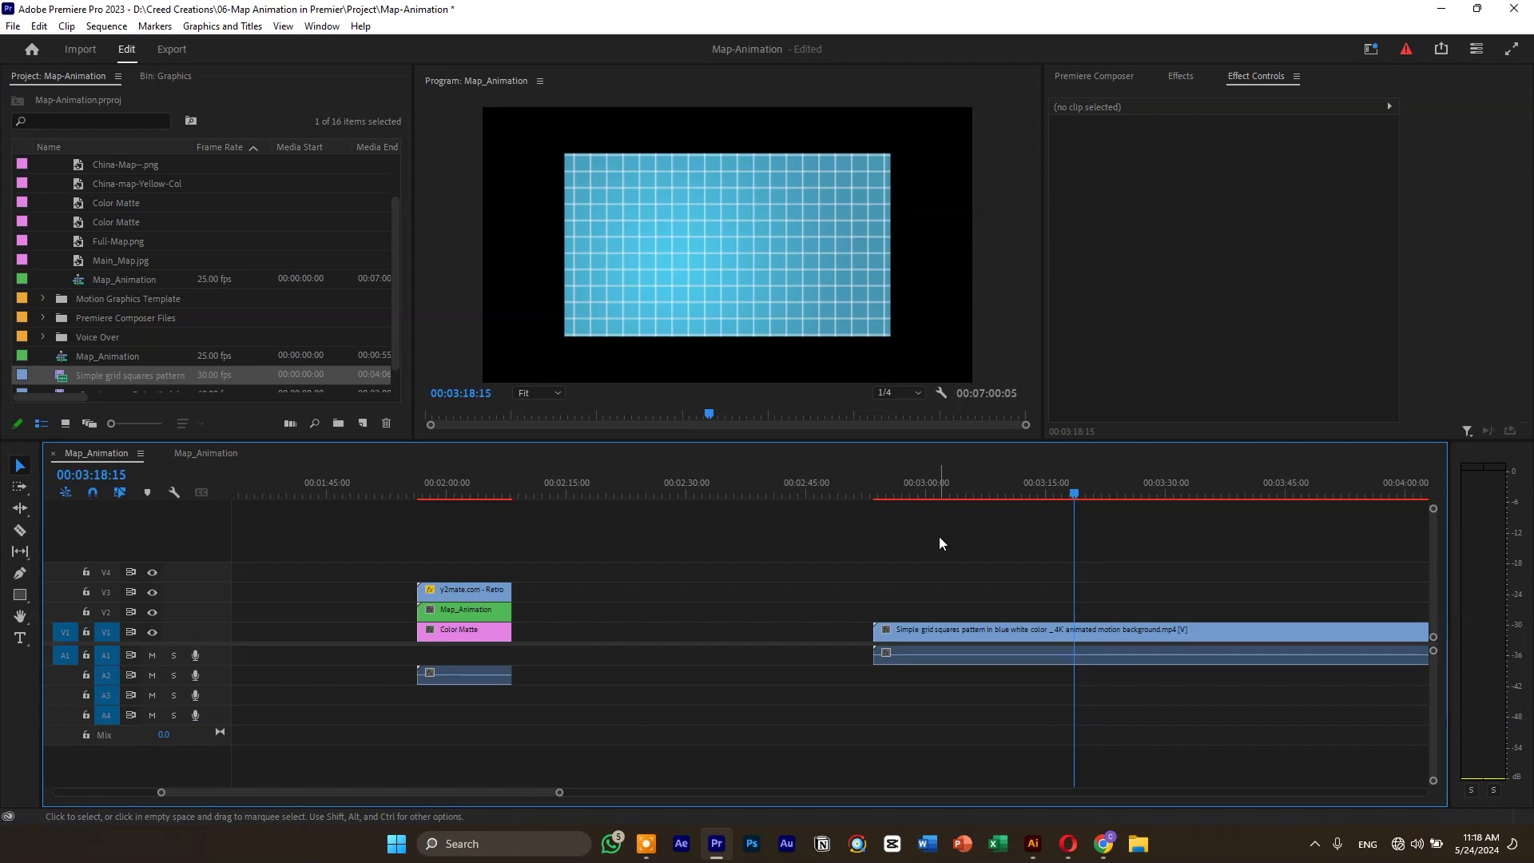
# - Search the launcher for "background", open the Motion Background folder to view its videos, and close it
pyautogui.hotkey('ctrl', 'space')
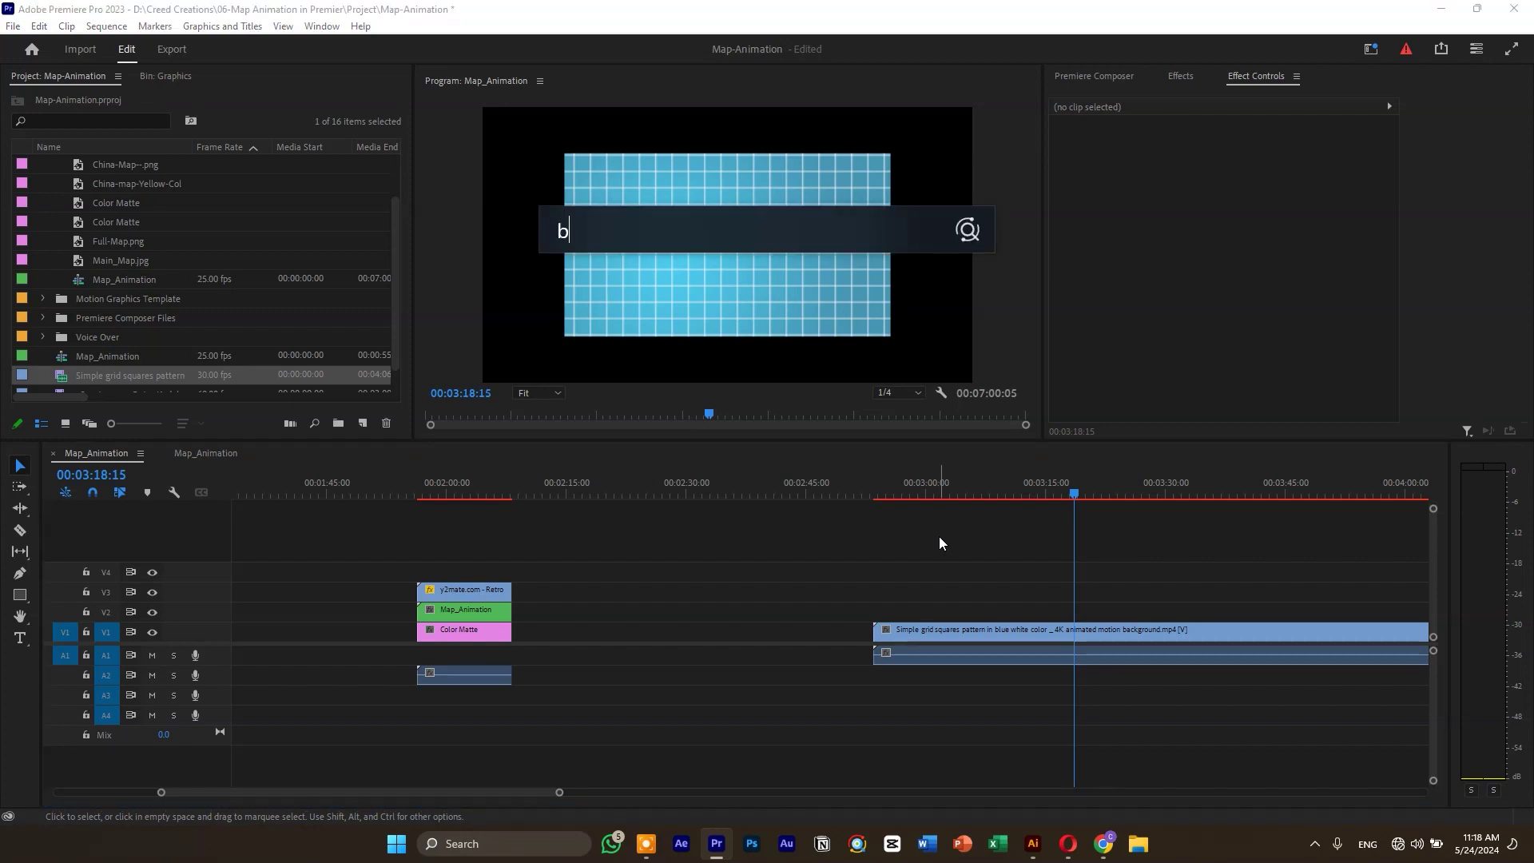
pyautogui.write('background')
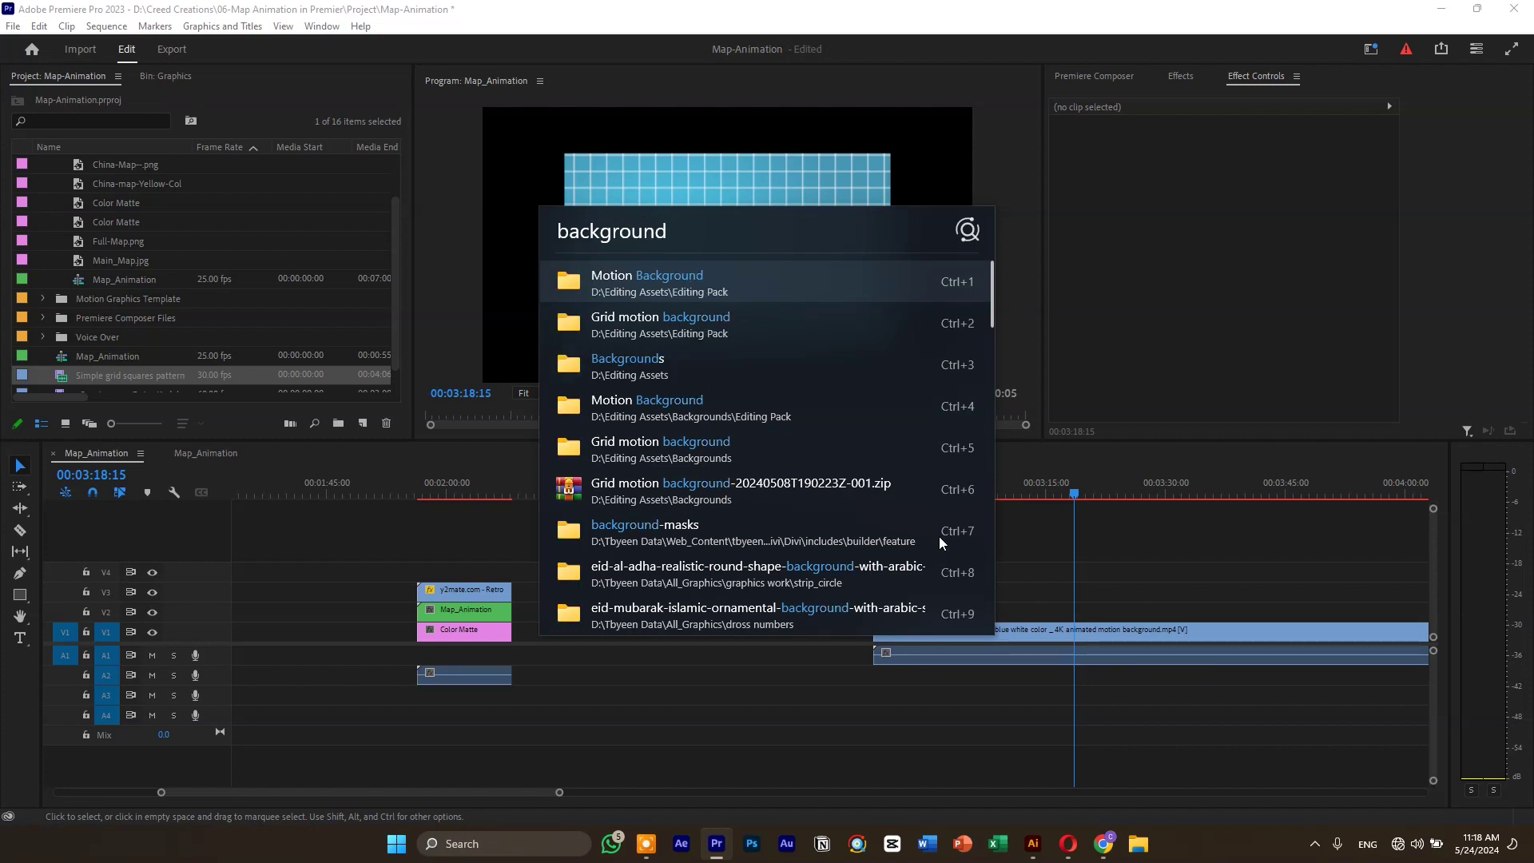
pyautogui.press('Escape')
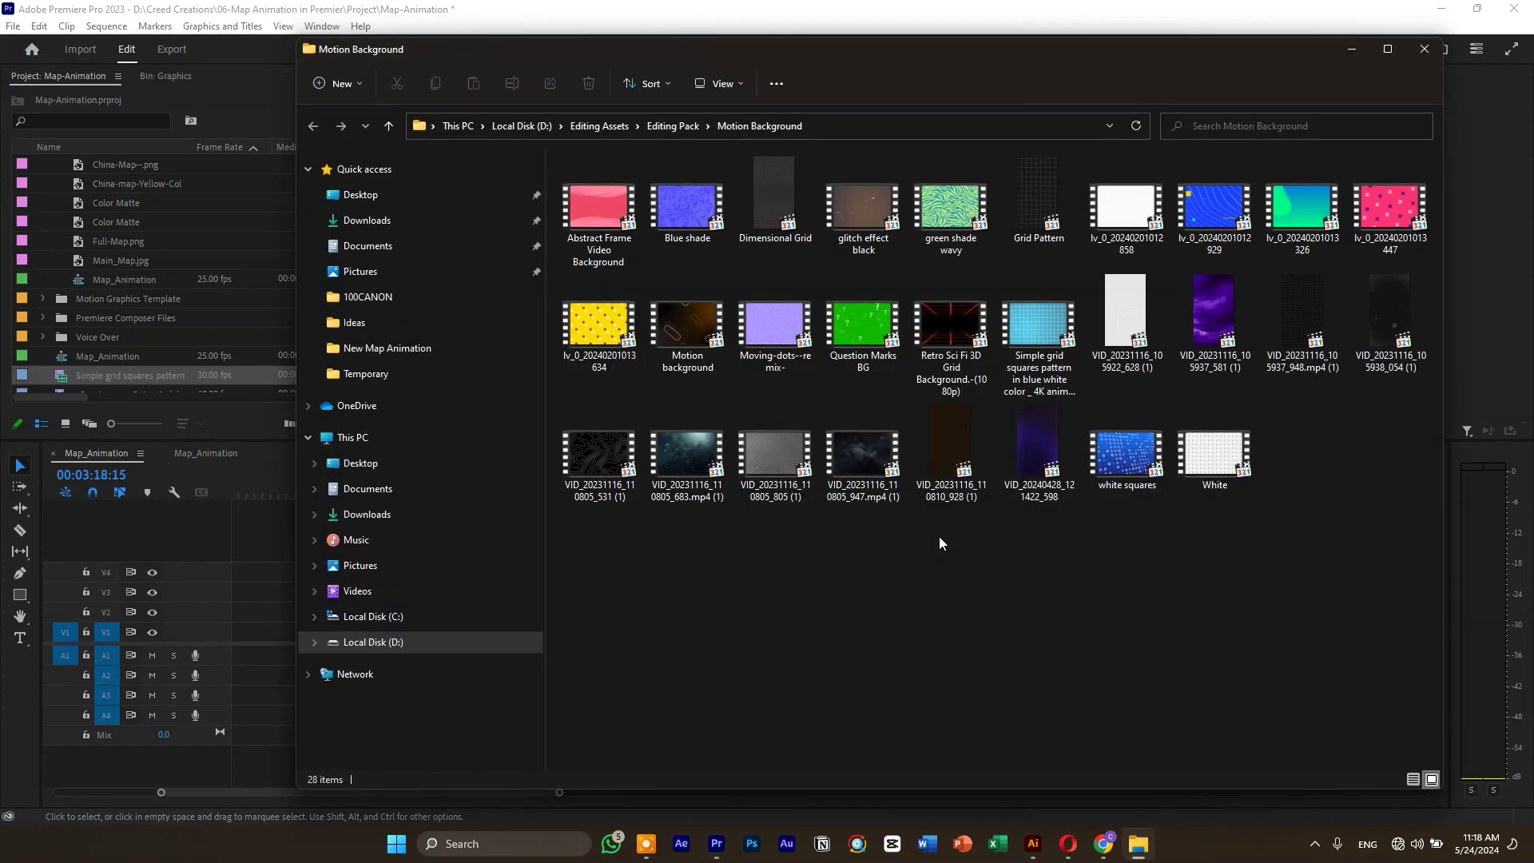
pyautogui.click(1416, 52)
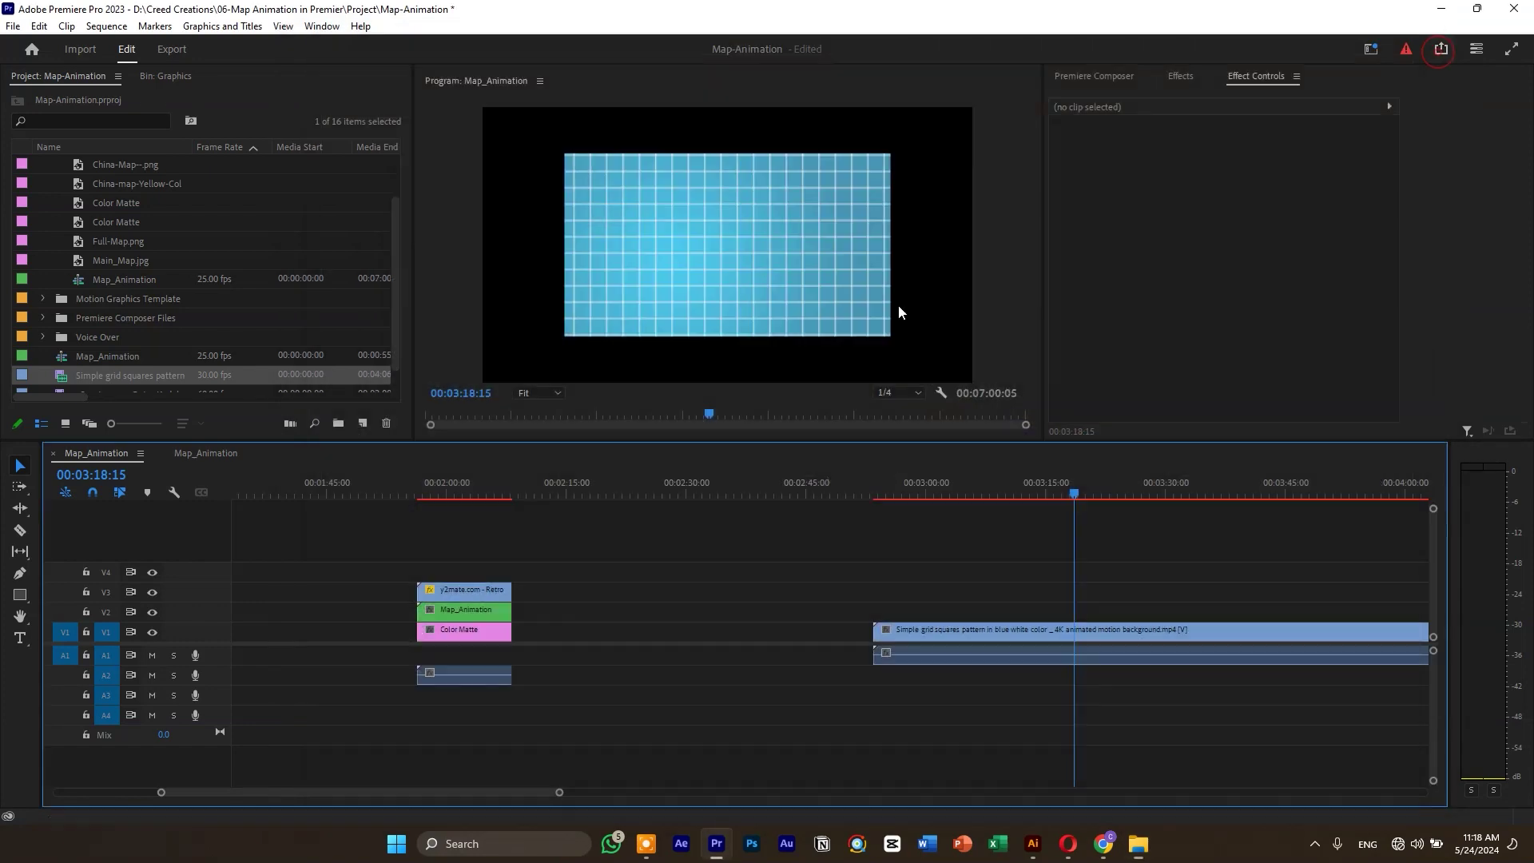
pyautogui.hotkey('alt', 'space')
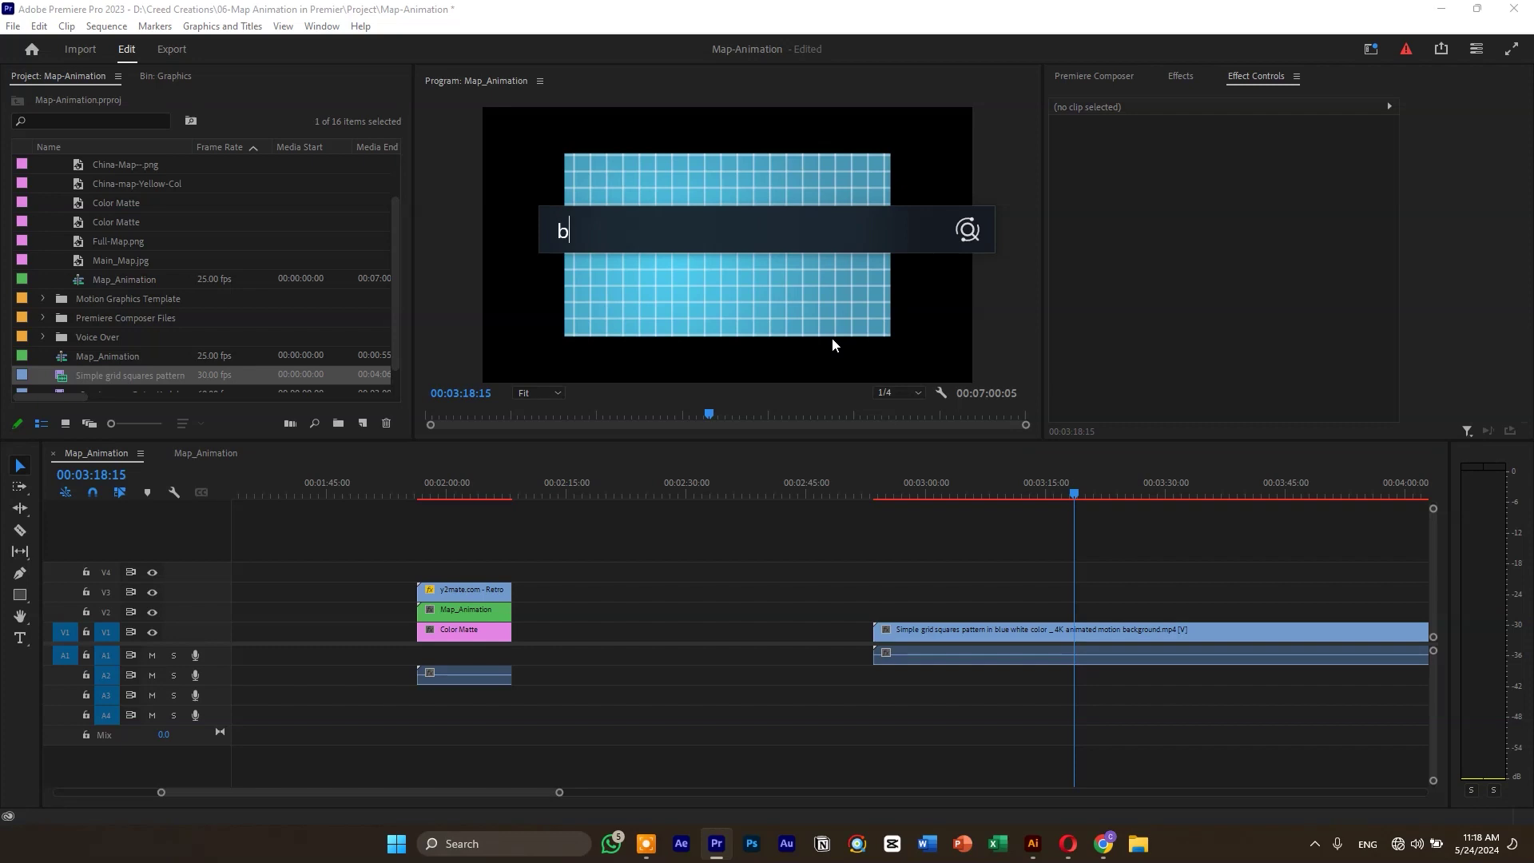
pyautogui.write('backgound')
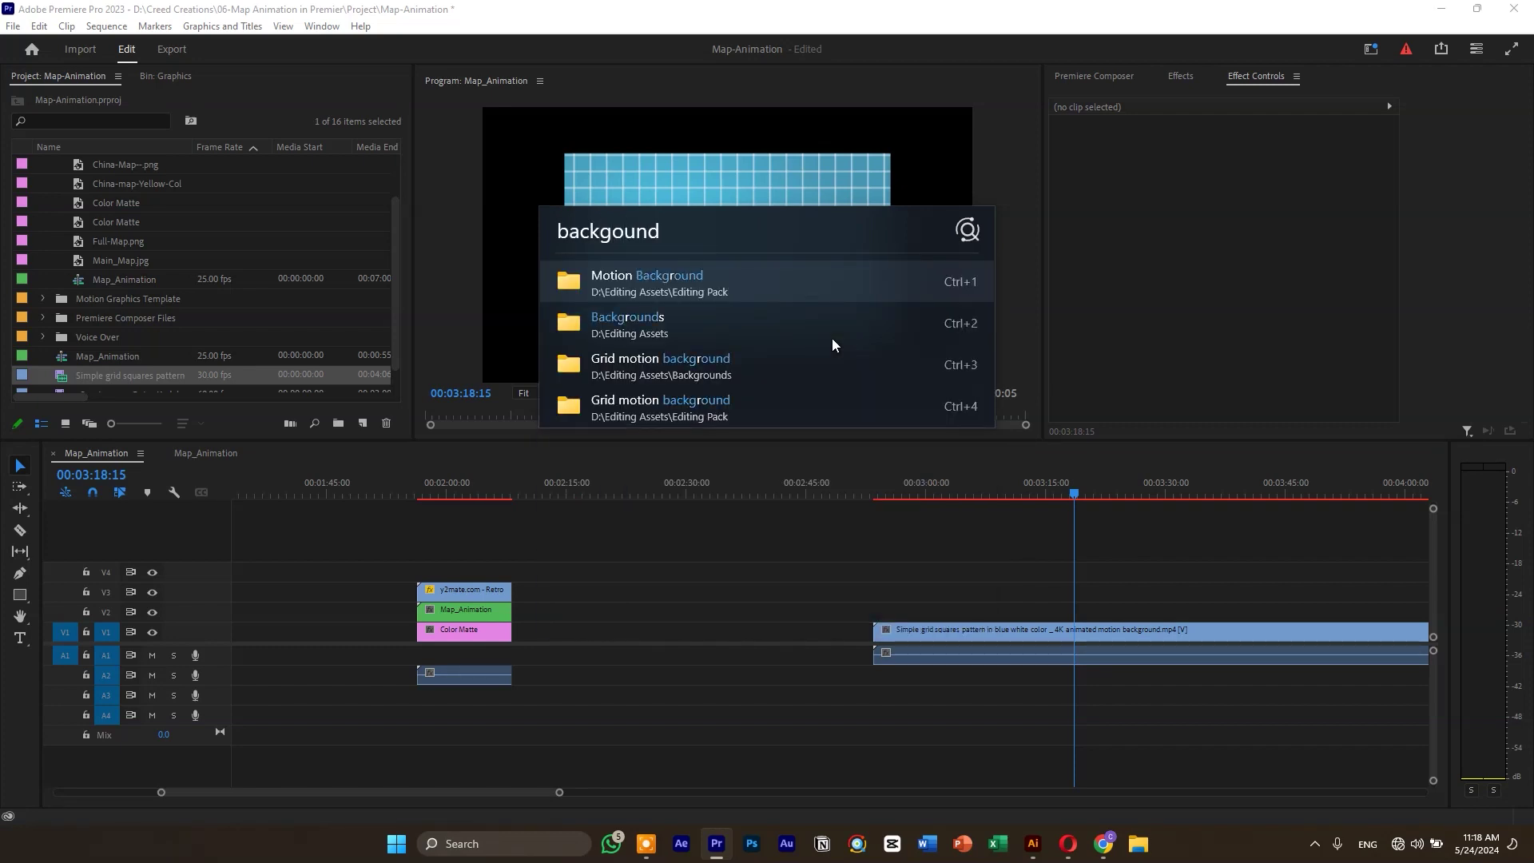
pyautogui.moveTo(685, 232); pyautogui.dragTo(508, 247)
pyautogui.write('back')
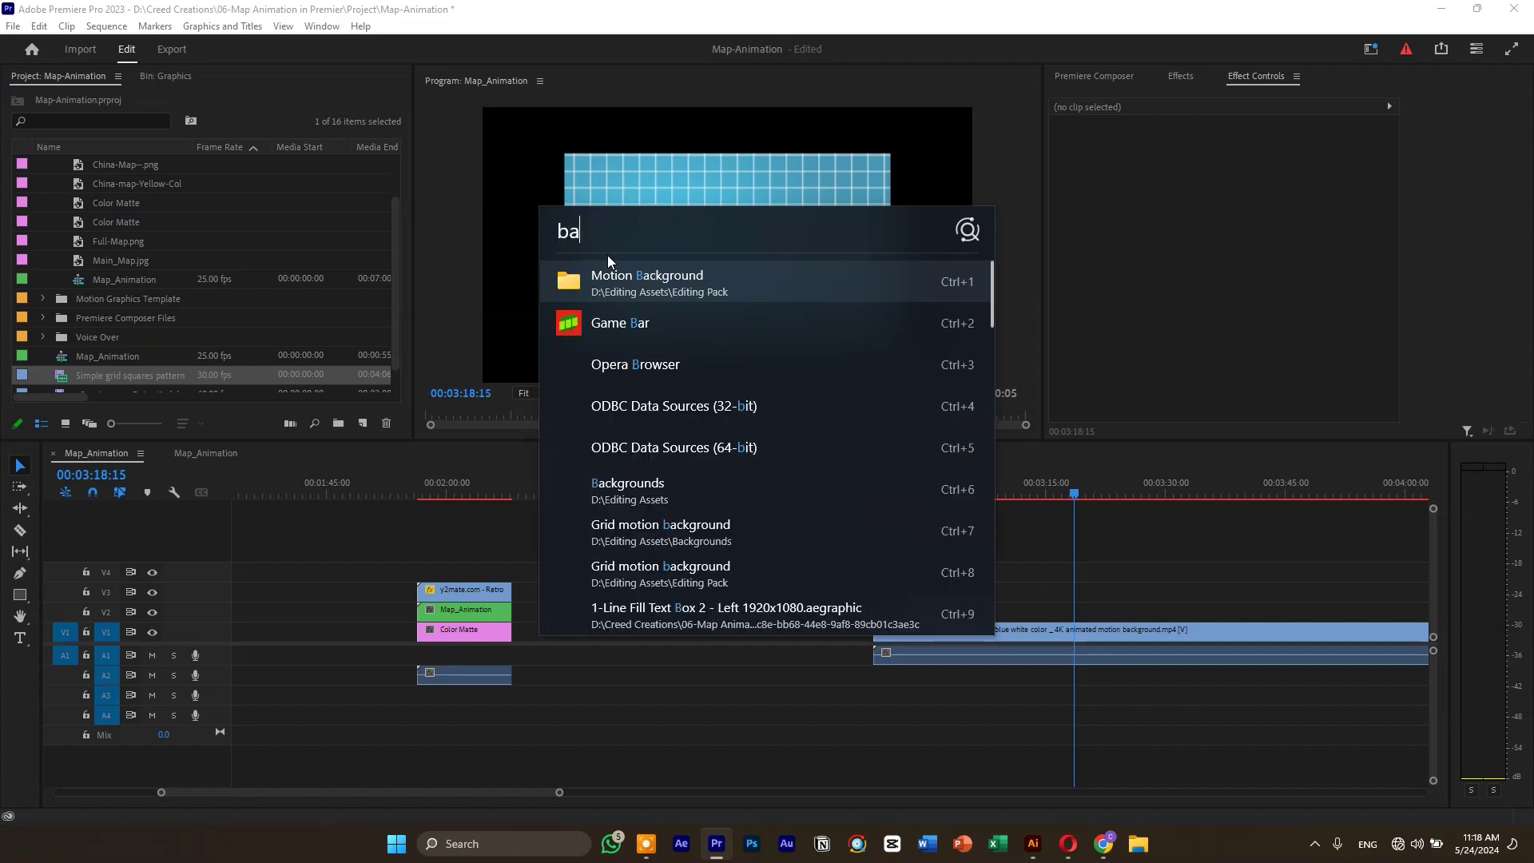
pyautogui.press('BackSpace')
pyautogui.press('BackSpace')
pyautogui.press('BackSpace')
pyautogui.press('BackSpace')
# - Search for "grid background" and place the Retro Sci Fi 3D Grid Background video on track V2 above the grid squares clip, previewing it at 00:03:31:03
pyautogui.write('grid ')
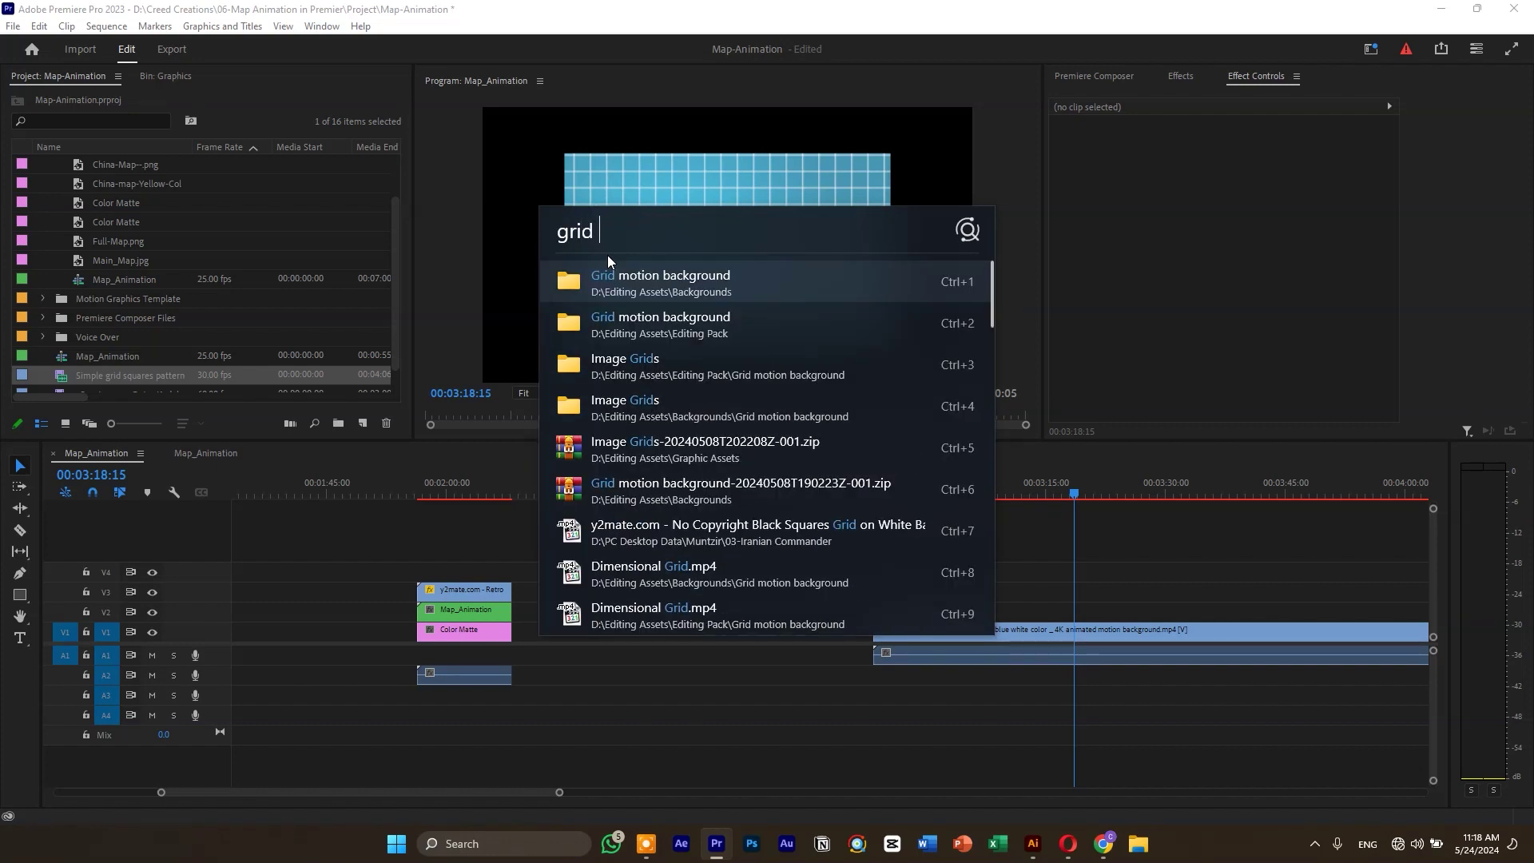
pyautogui.write('background')
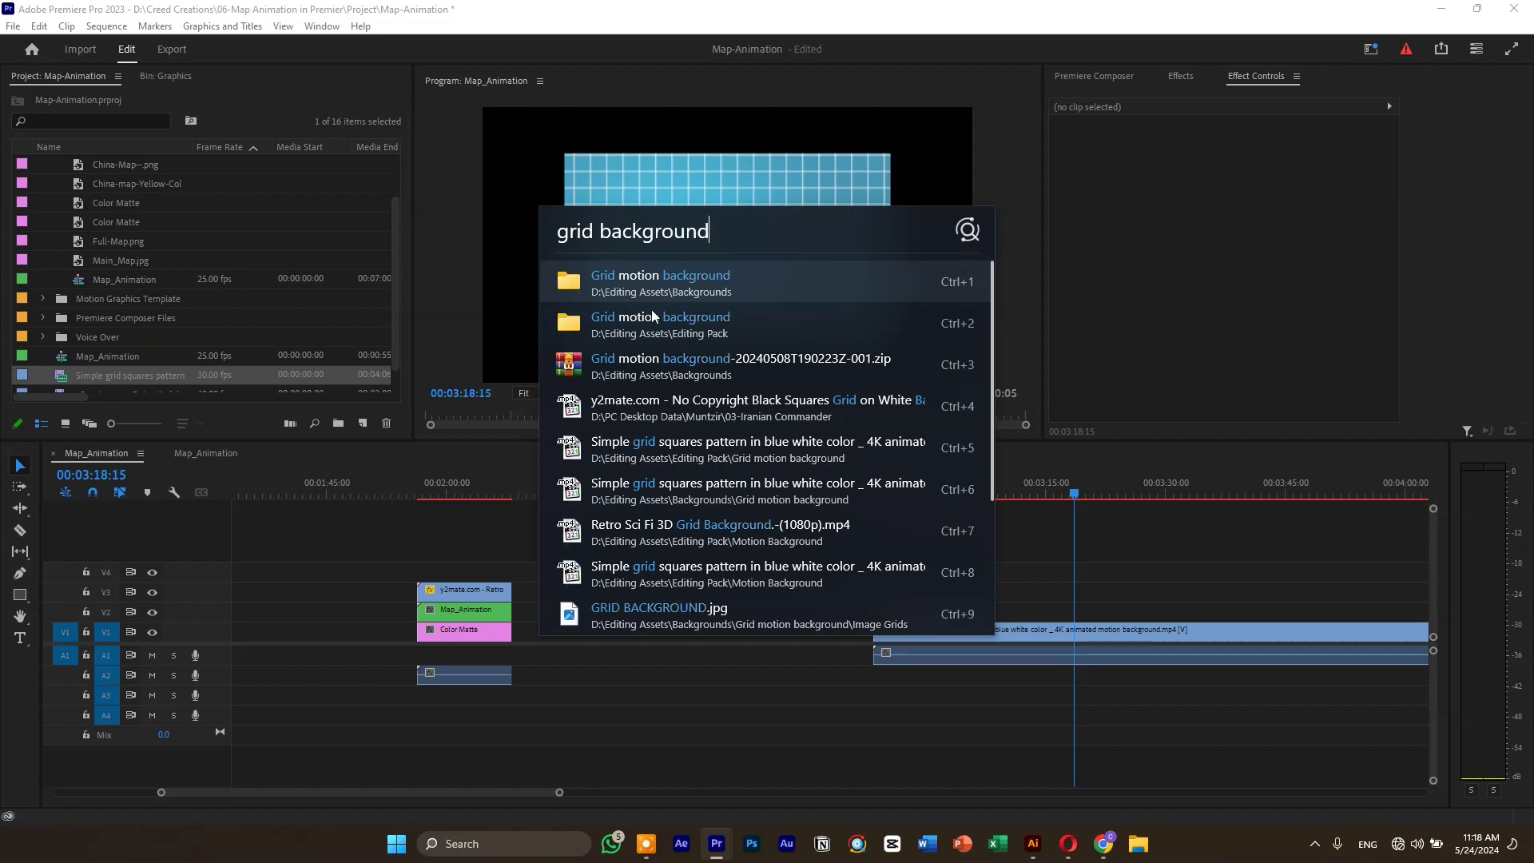
pyautogui.moveTo(620, 532); pyautogui.dragTo(1146, 615)
pyautogui.moveTo(1175, 502)
pyautogui.mouseDown()
pyautogui.moveTo(1193, 488)
pyautogui.moveTo(1174, 494)
pyautogui.mouseUp()
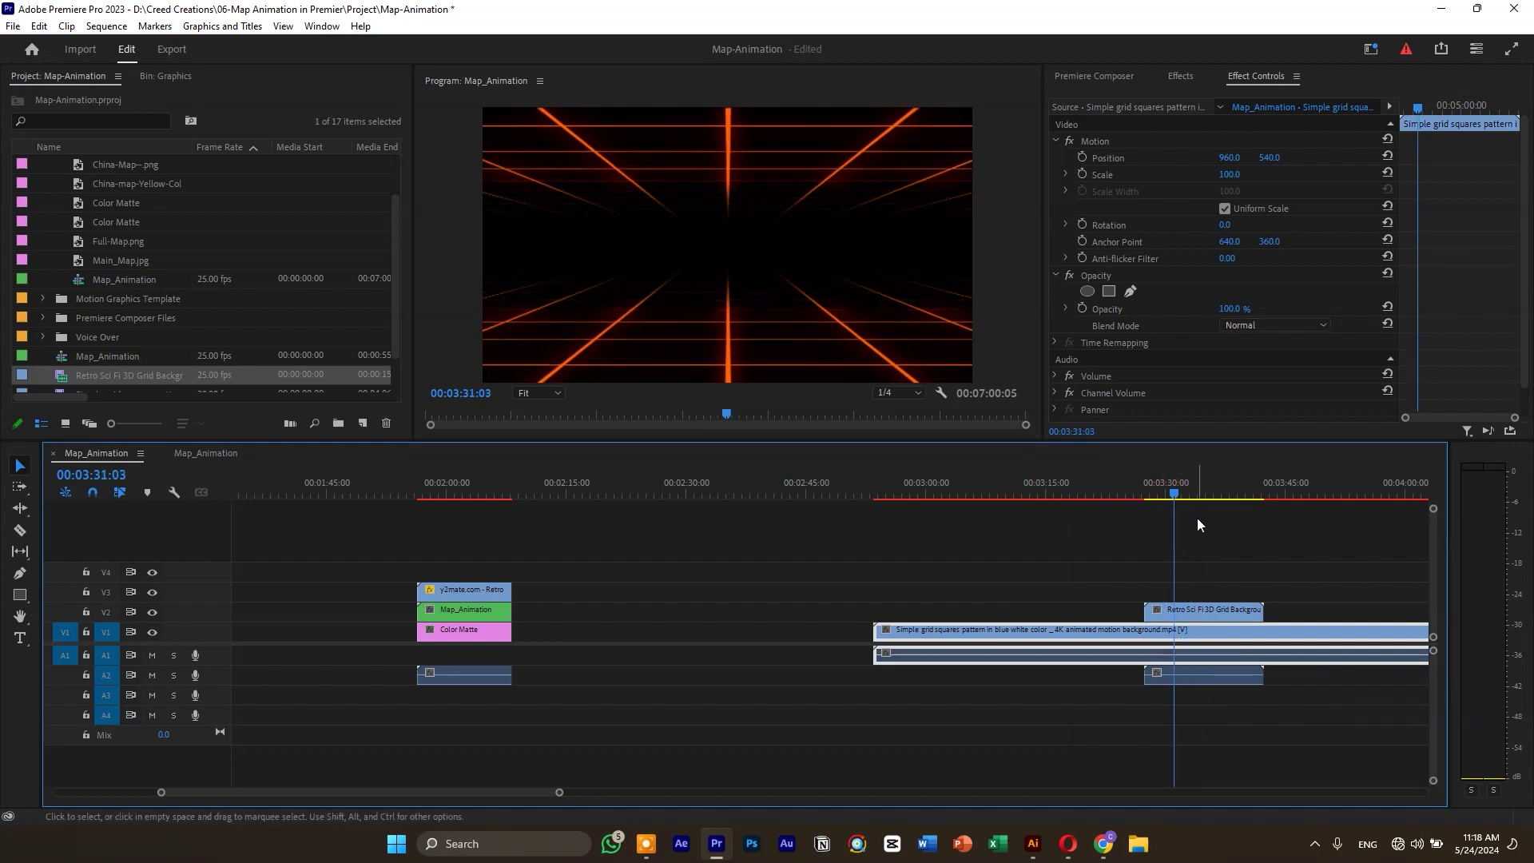
pyautogui.click(1168, 544)
# - Move the playhead to 00:02:52:20, just before the grid squares clip, and open the file search launcher
pyautogui.click(868, 495)
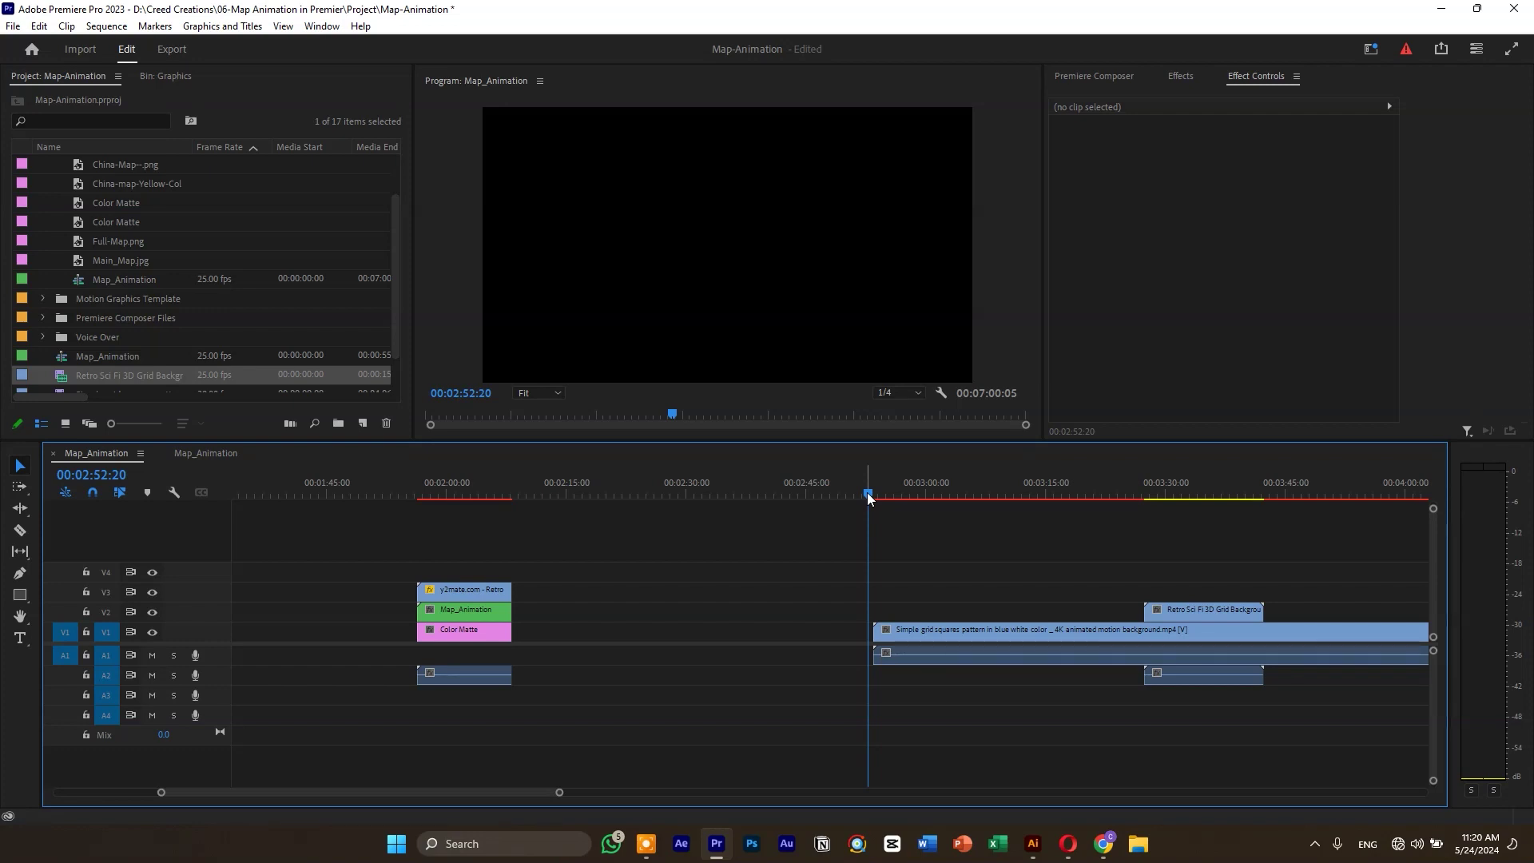
pyautogui.hotkey('alt', 'space')
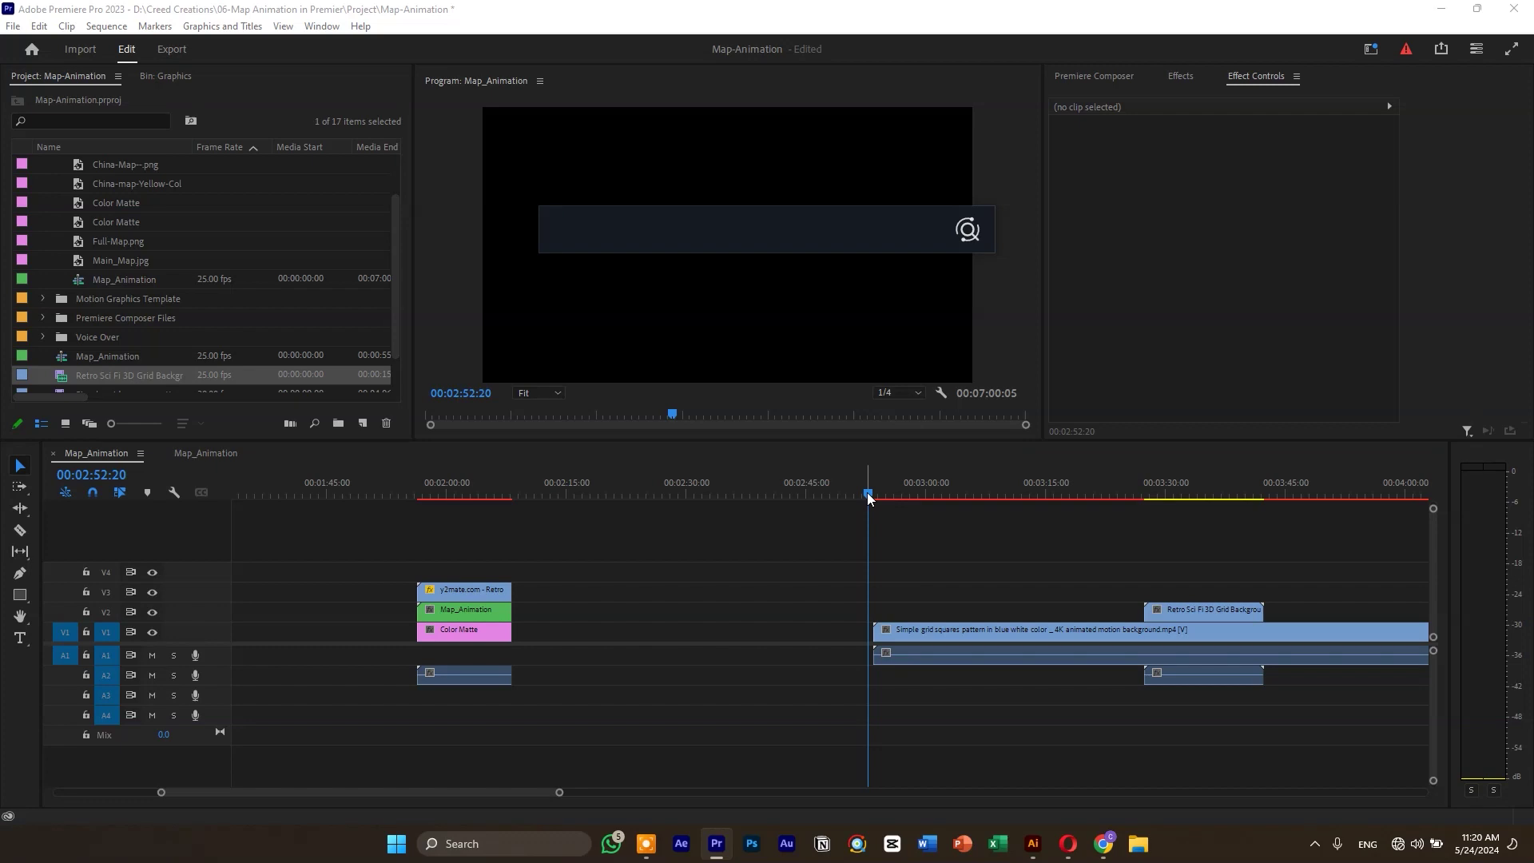